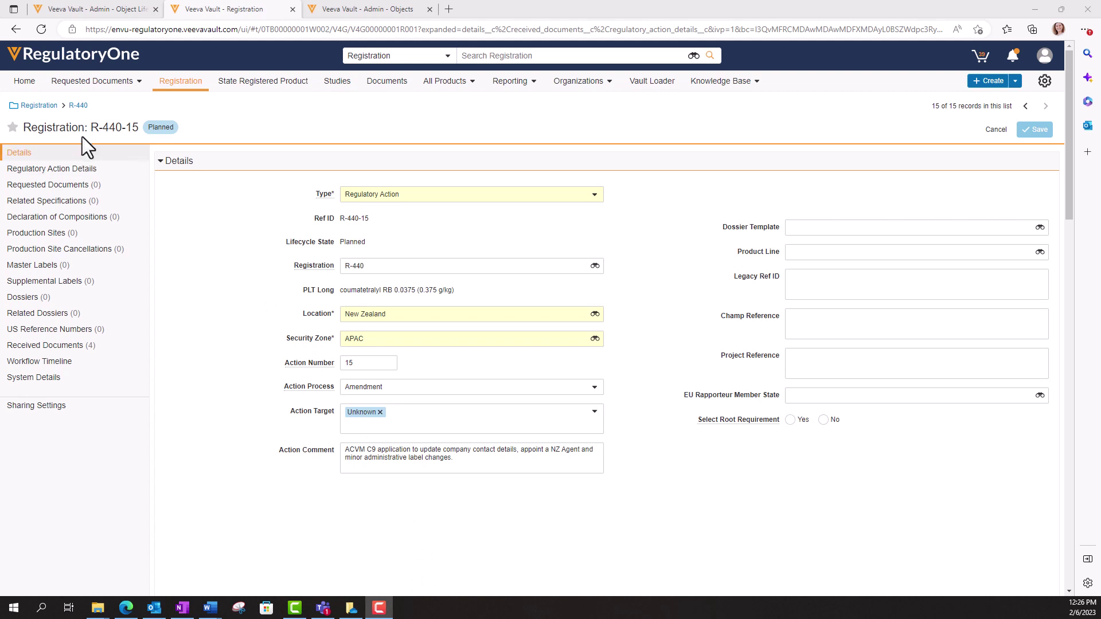
# Assign the Dossier Update template with binder creation to regulatory action R-440-15 and save the record
pyautogui.moveTo(79, 109)
pyautogui.moveTo(154, 128)
pyautogui.click(1040, 229)
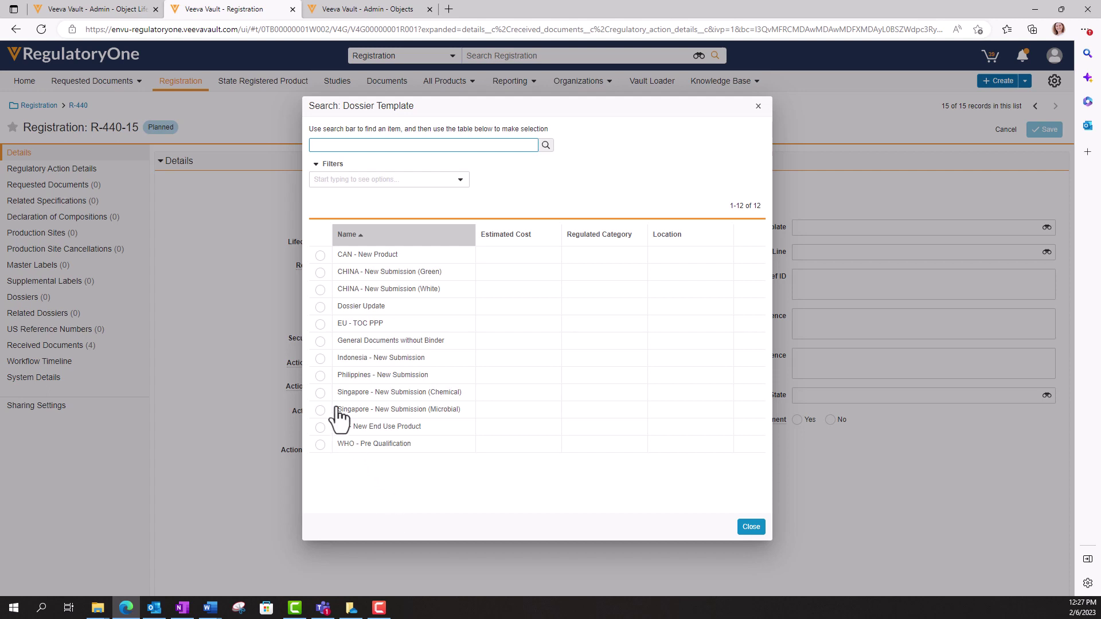
pyautogui.click(320, 307)
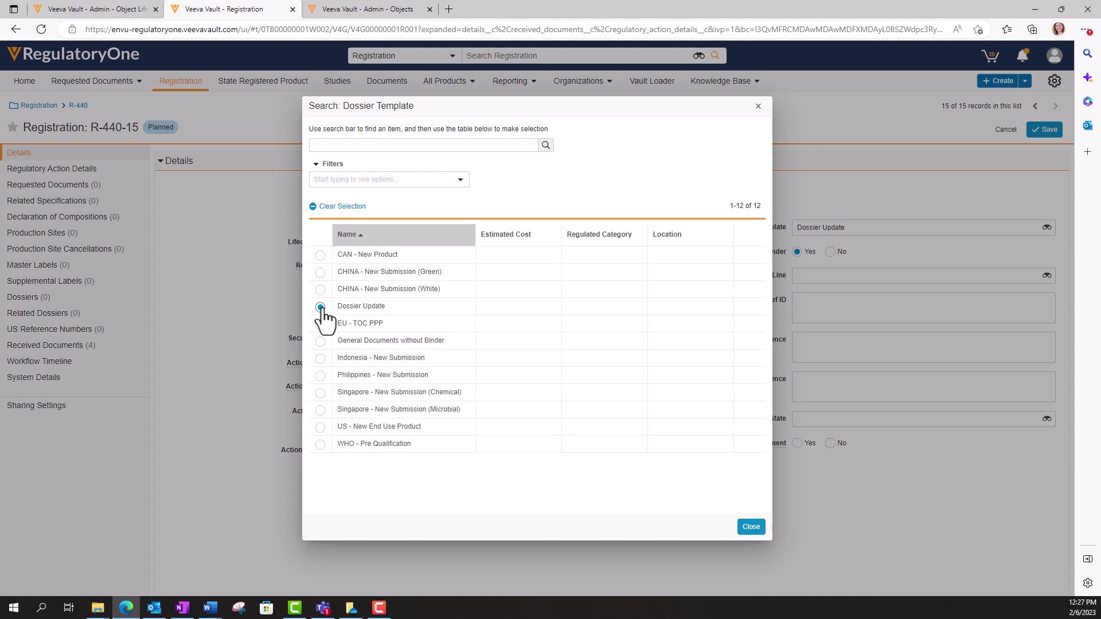
pyautogui.click(754, 526)
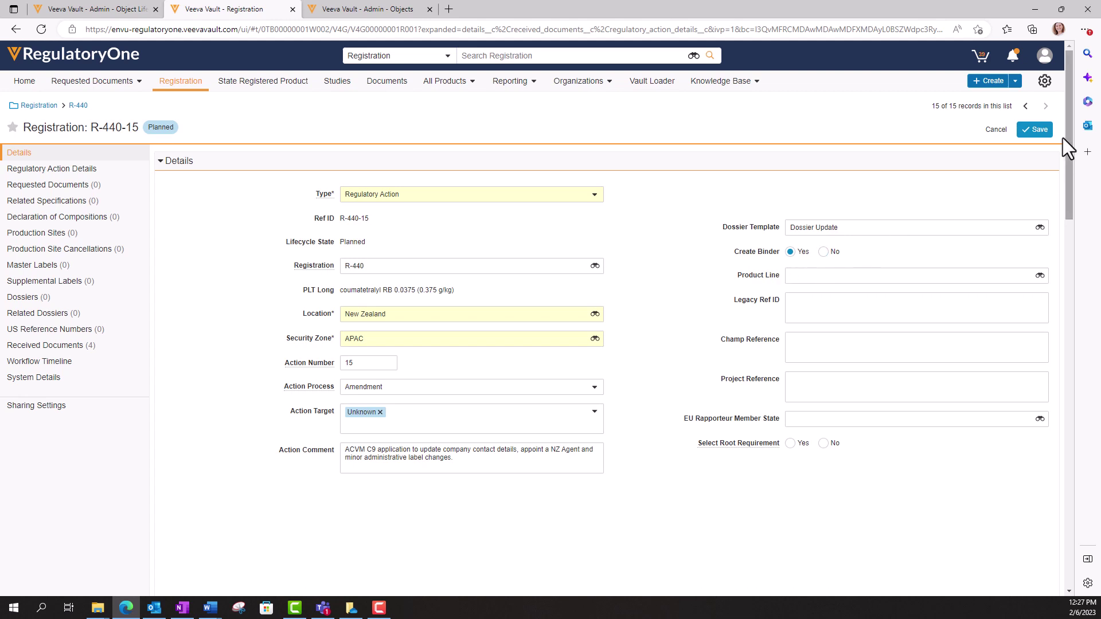
pyautogui.click(1037, 132)
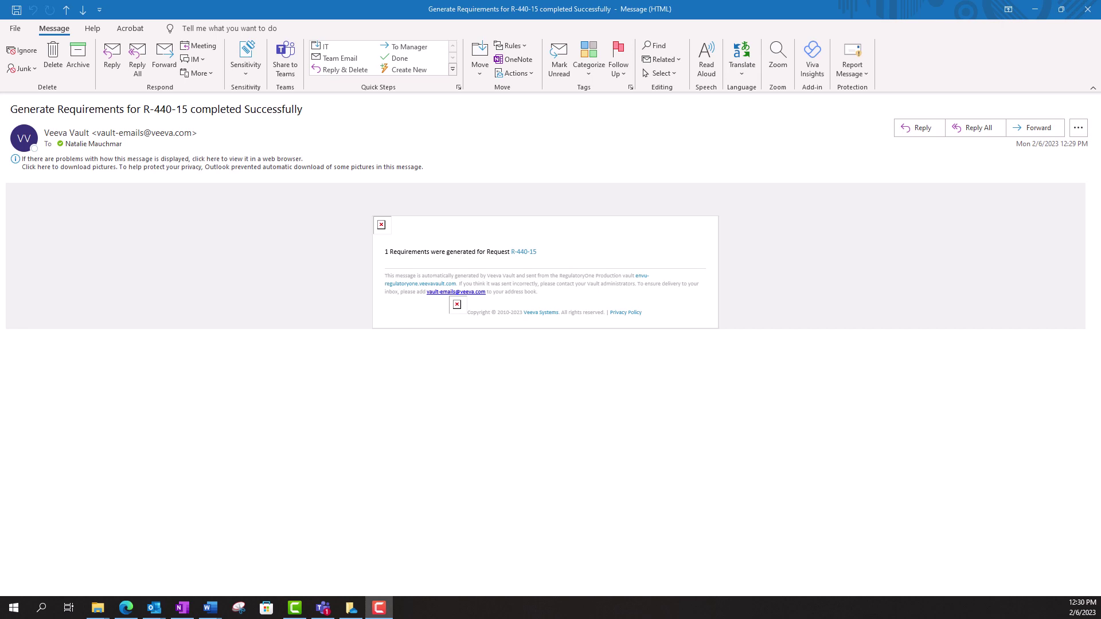
# Switch from the notification email to the R-440-15 record in the browser and open its Dossier Update dossier in a new tab
pyautogui.hotkey('alt', 'Tab')
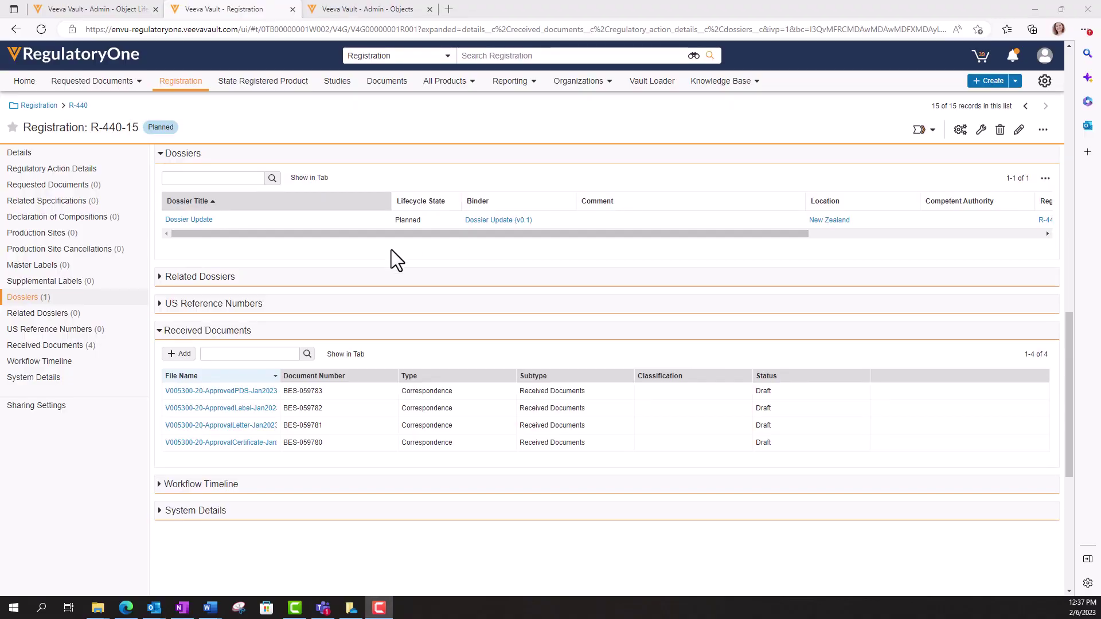
pyautogui.click(15, 298)
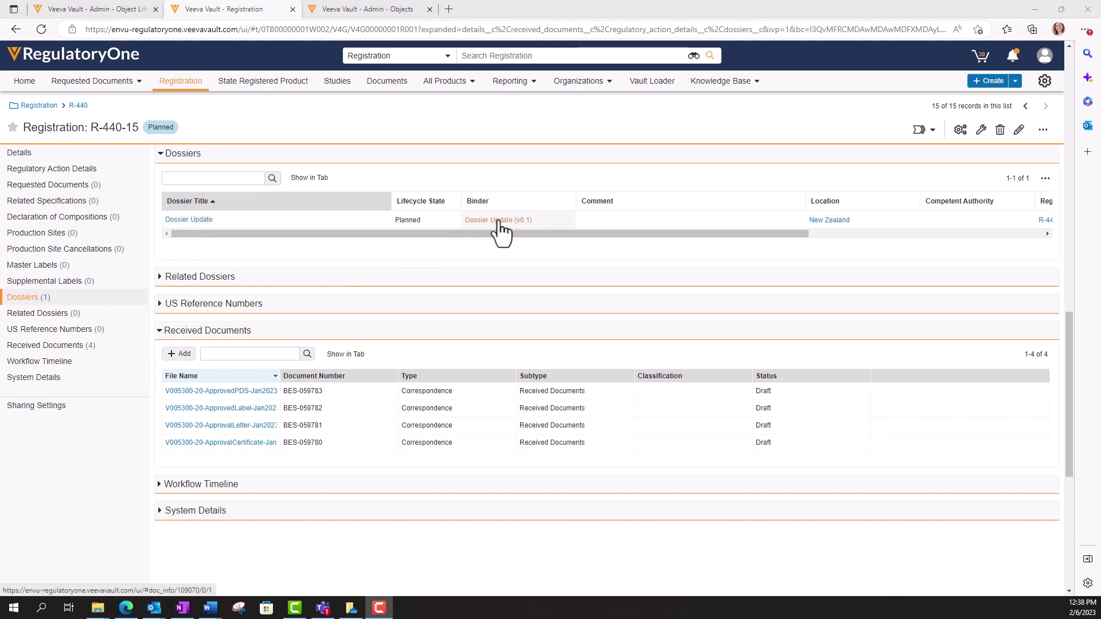
pyautogui.moveTo(501, 231)
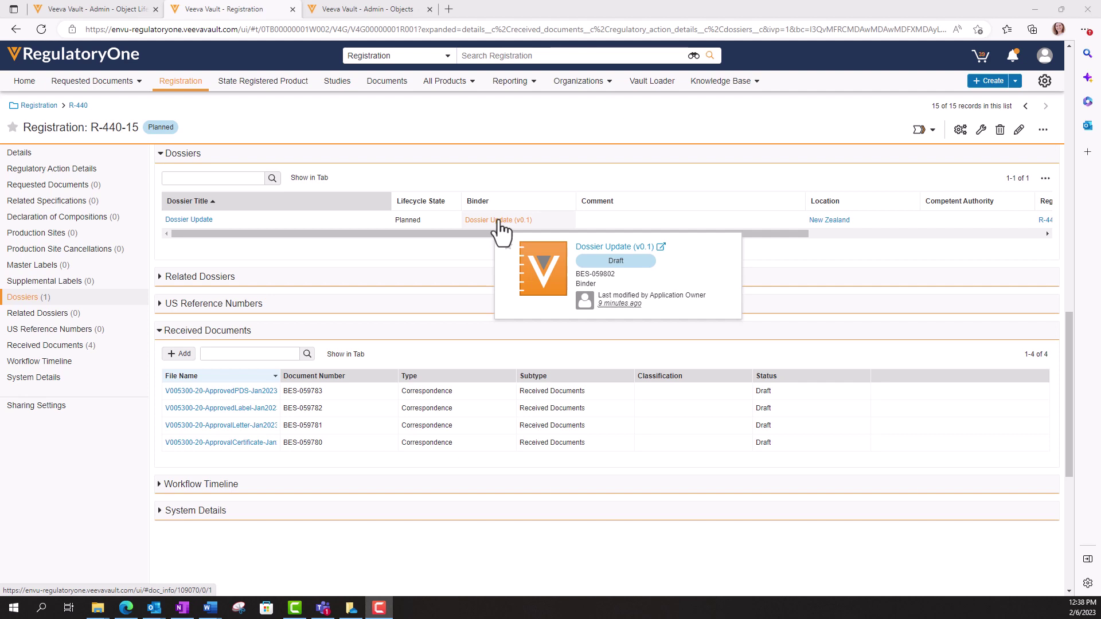
pyautogui.rightClick(201, 226)
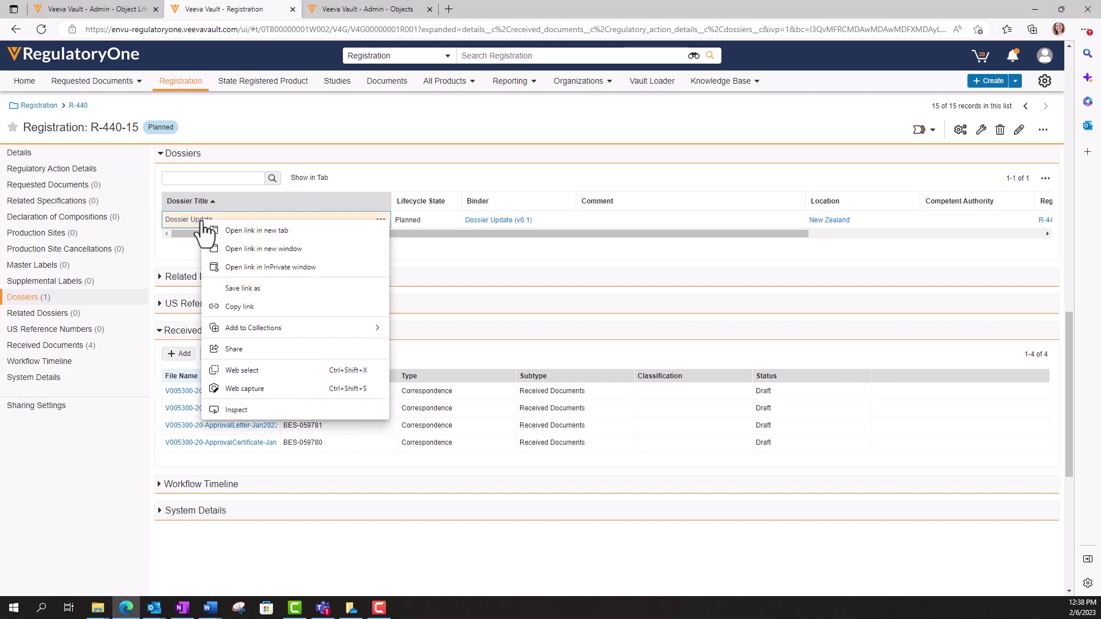
pyautogui.click(233, 232)
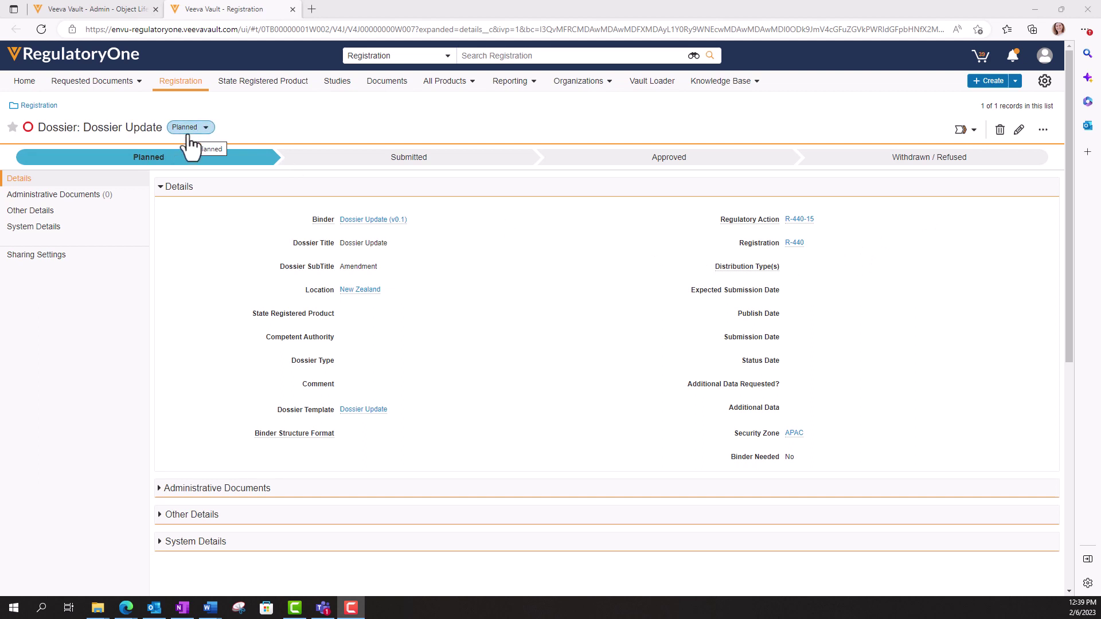
# Title the dossier "ACVM C9 Application" and subtitle it "ACVM C9 application to update company contact details, appoint a NZ Agent and minor administrative label changes."
pyautogui.click(1019, 131)
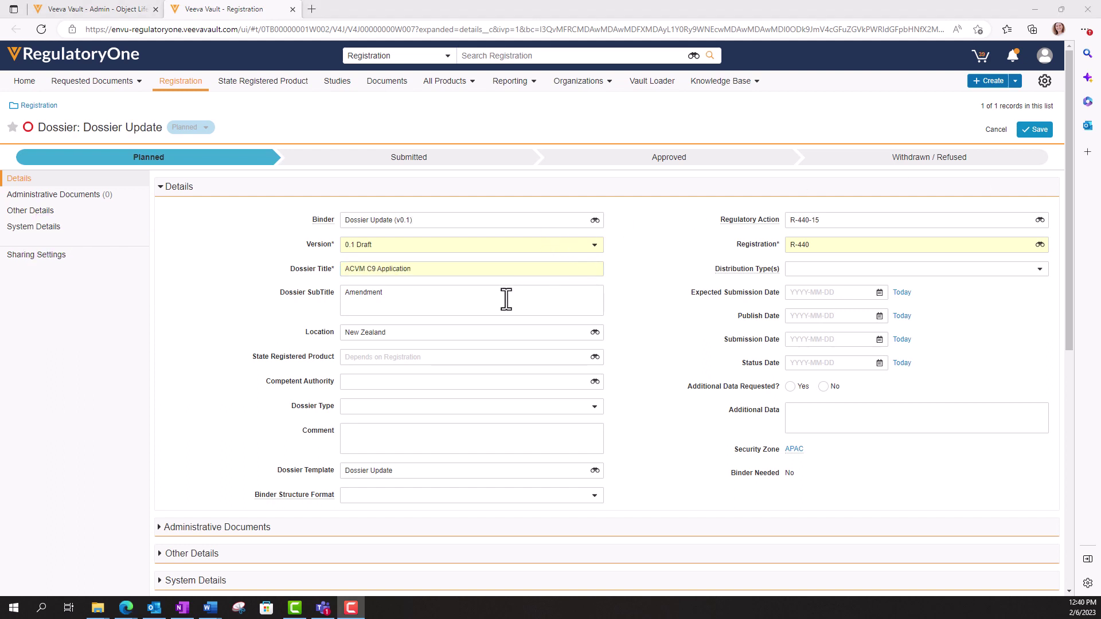
pyautogui.moveTo(419, 299); pyautogui.dragTo(334, 292)
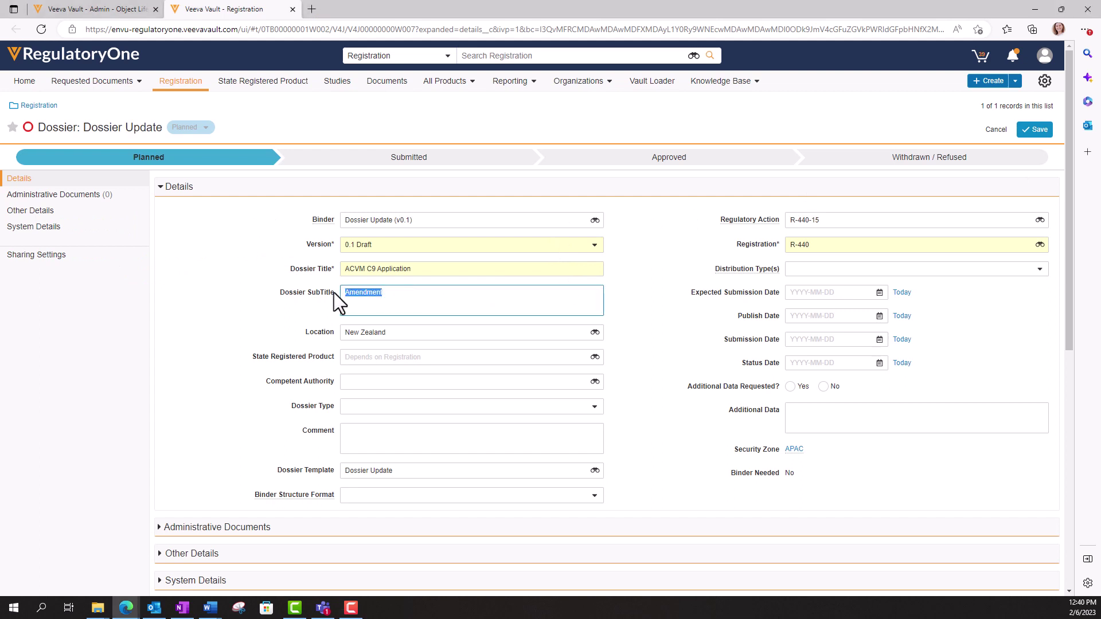
pyautogui.write('ACVM C9 application to update company contact details, appoint a NZ Agent and minor administrative label changes.')
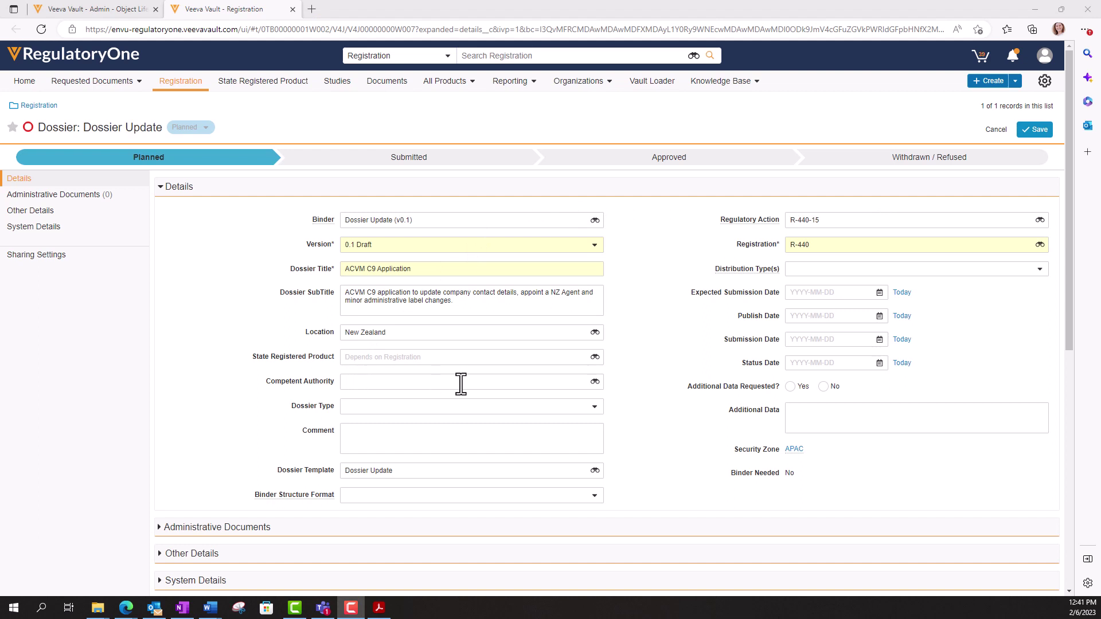
# Set the dossier's competent authority to Ministry for Primary Industries
pyautogui.click(595, 382)
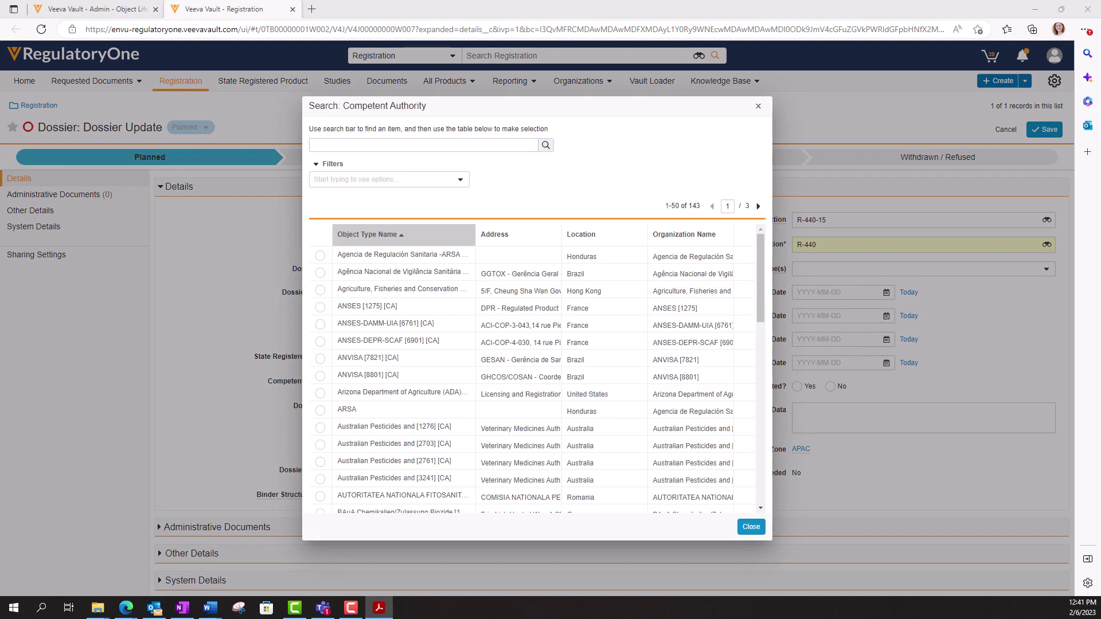
pyautogui.write('Ministry for Primary Industries')
pyautogui.press('Return')
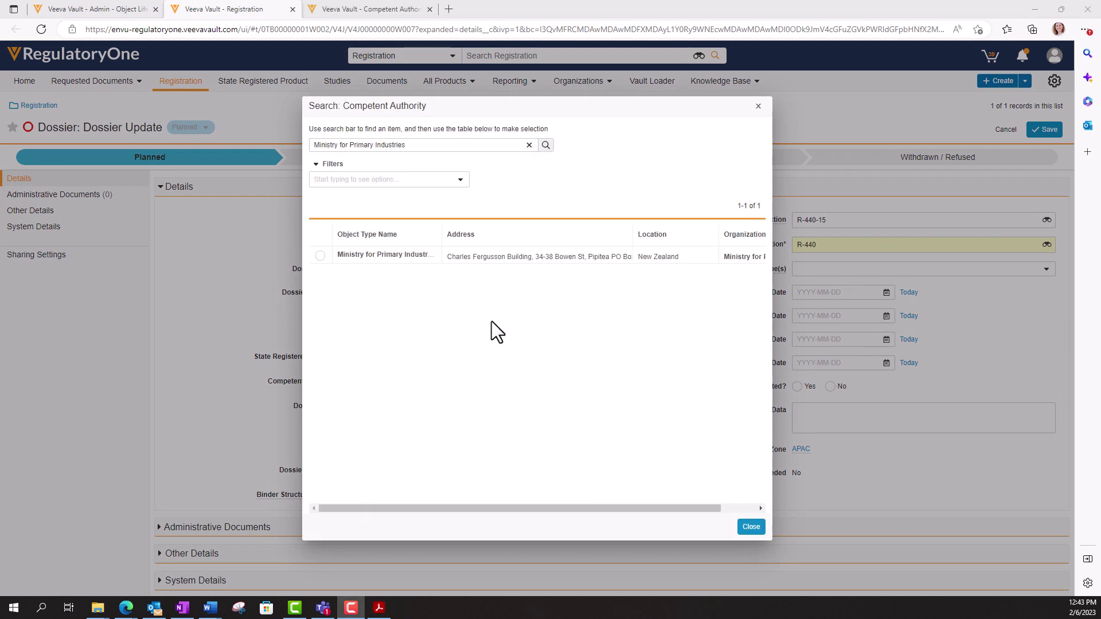
pyautogui.click(320, 256)
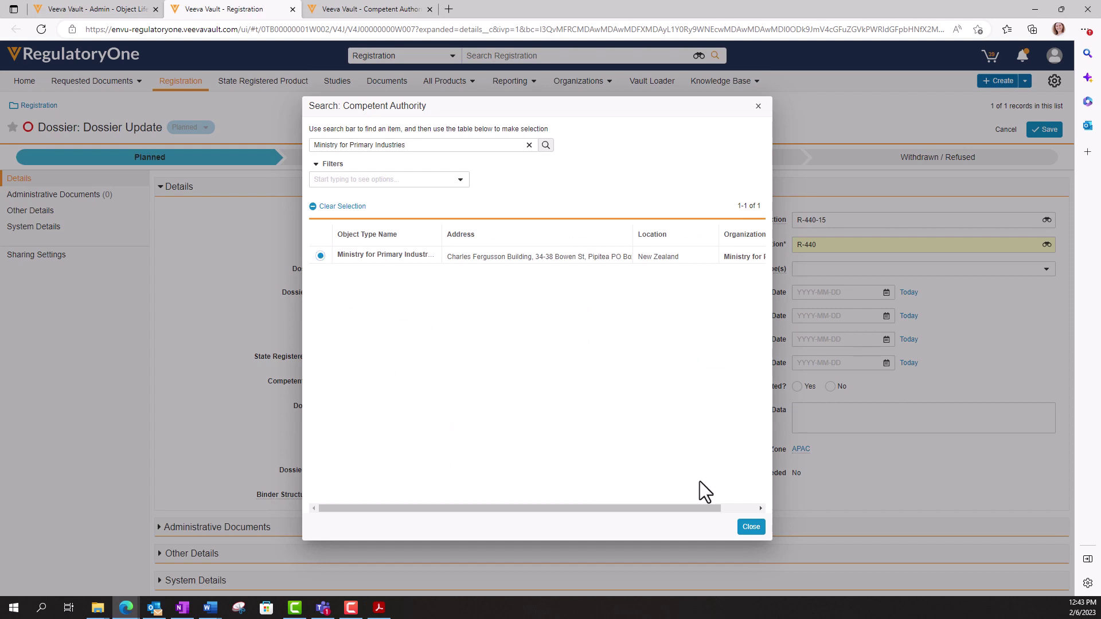
pyautogui.click(753, 529)
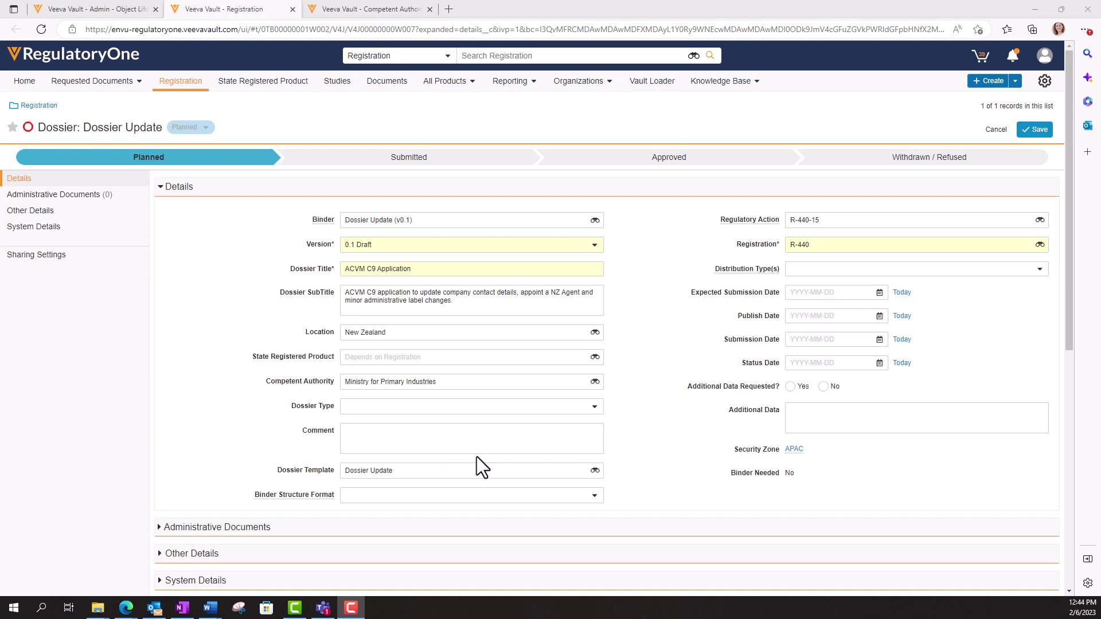
# Set the dossier's submission date to 2022-12-22 and save the dossier
pyautogui.click(880, 341)
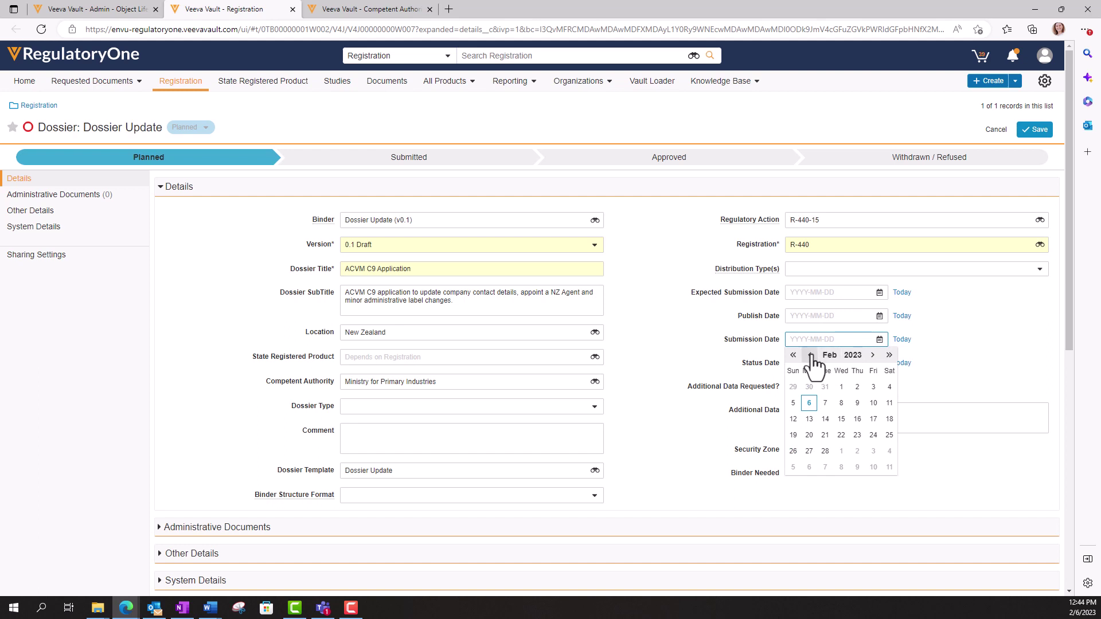
pyautogui.click(811, 355)
pyautogui.click(810, 356)
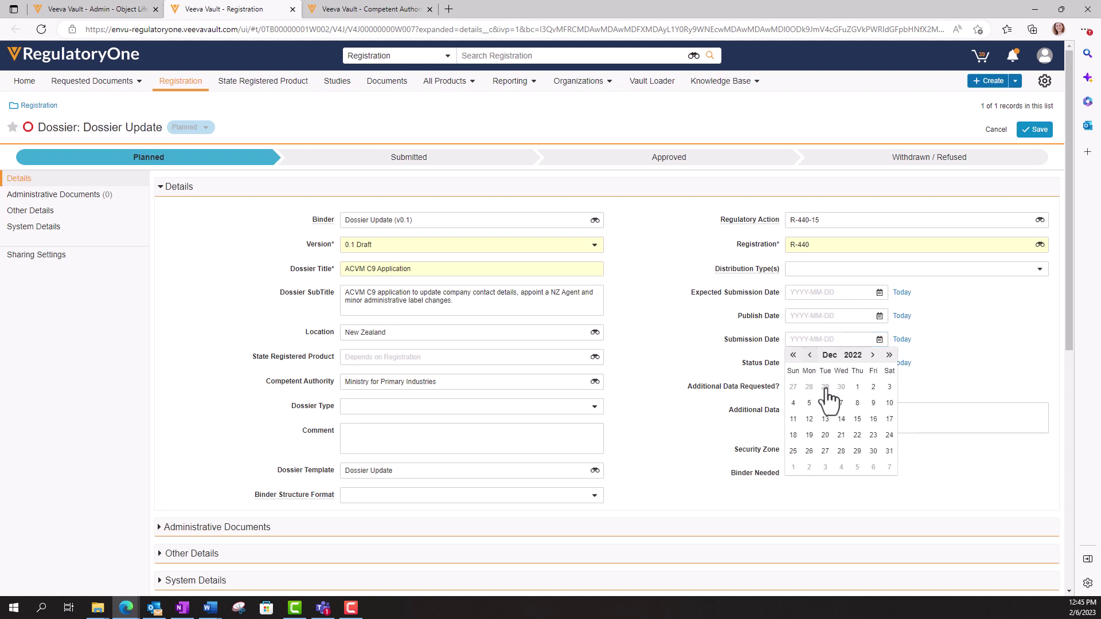
pyautogui.click(857, 436)
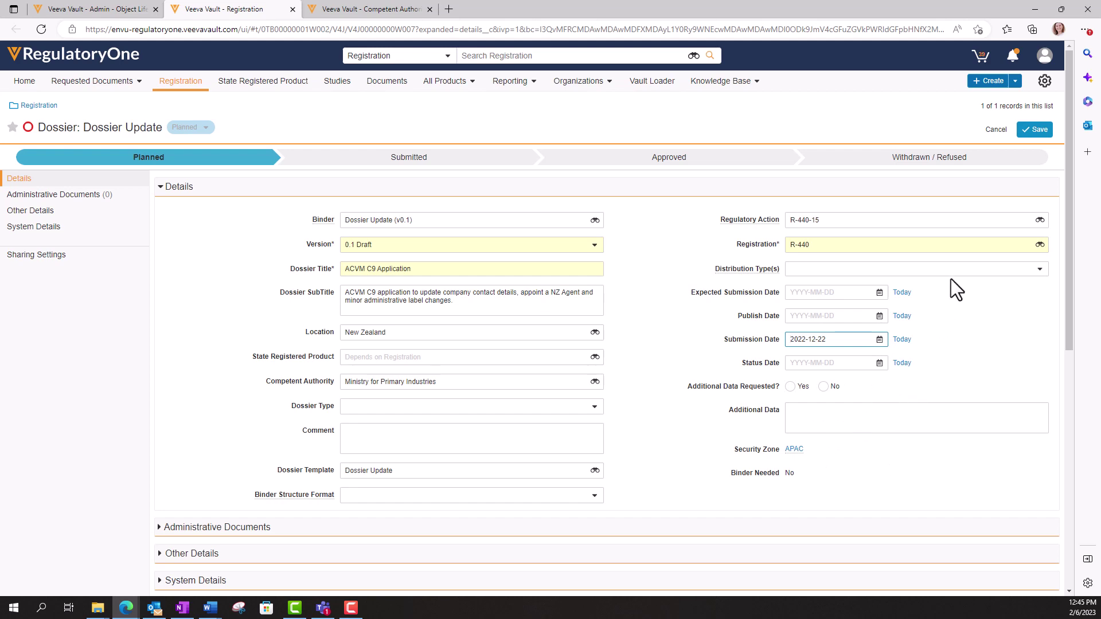
pyautogui.click(1035, 131)
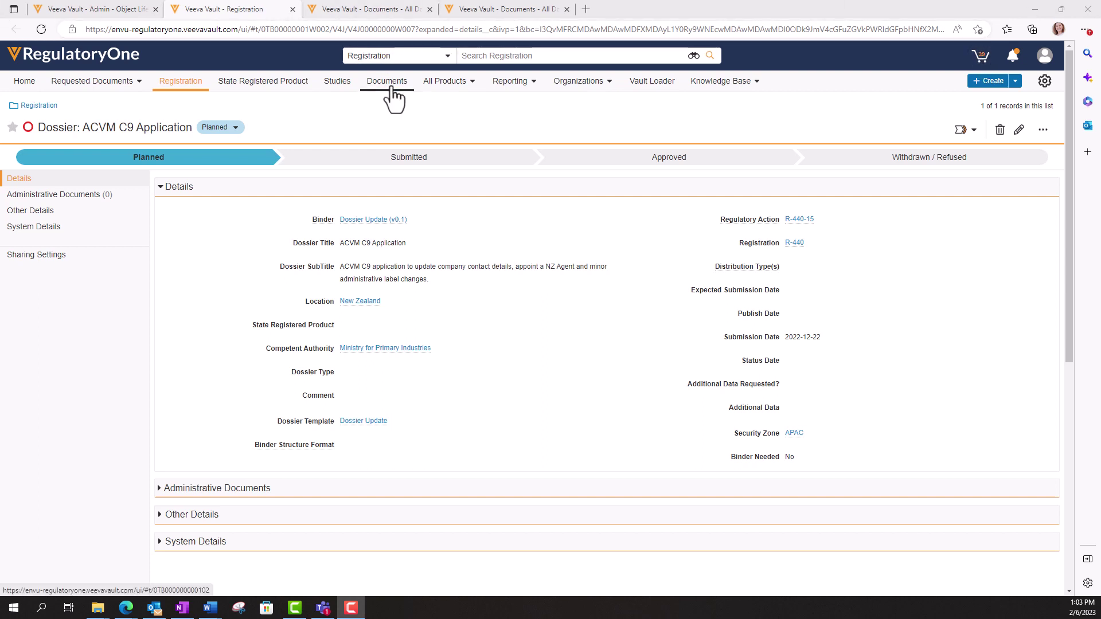
# Start a document upload with the clean and marked 2022-12-22 V005300 label files, classify them as Certificate > Label, and continue to their properties
pyautogui.click(382, 11)
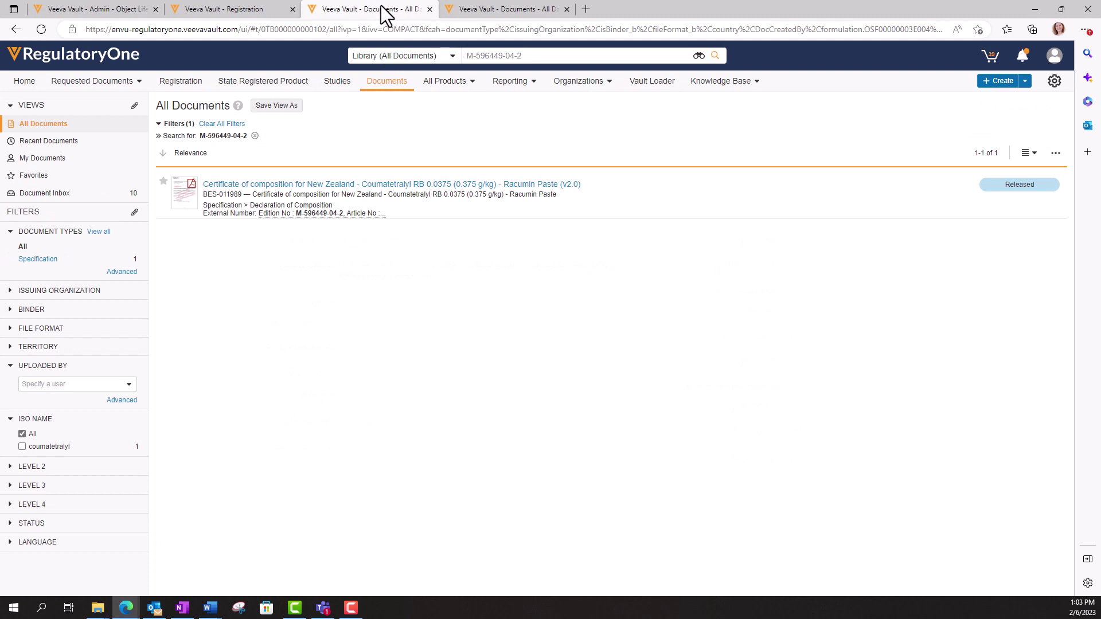
pyautogui.click(1019, 83)
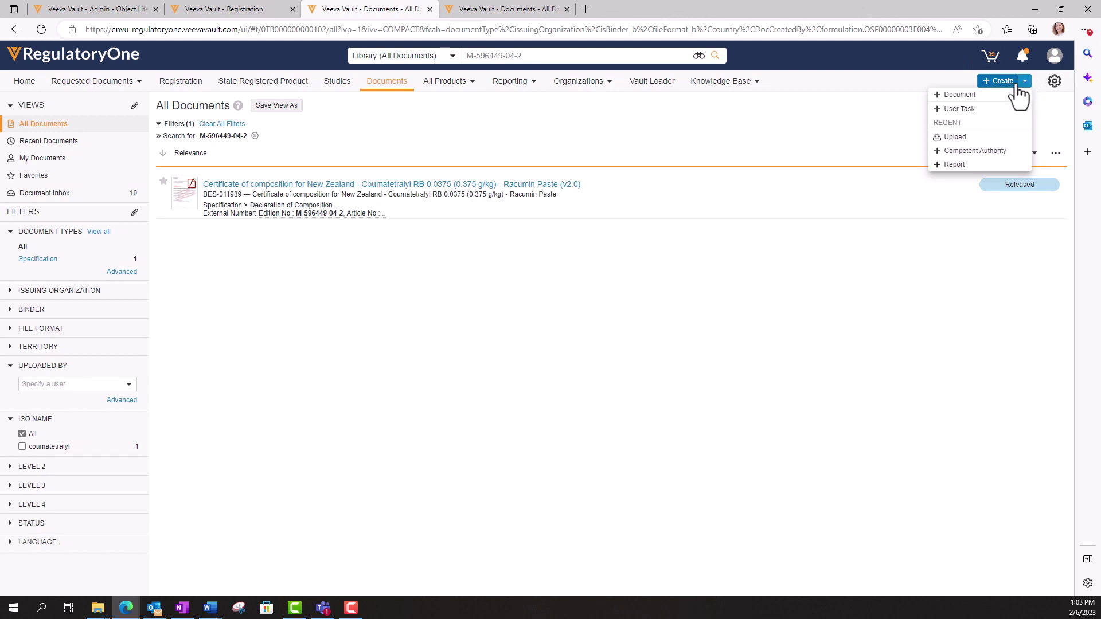
pyautogui.click(956, 95)
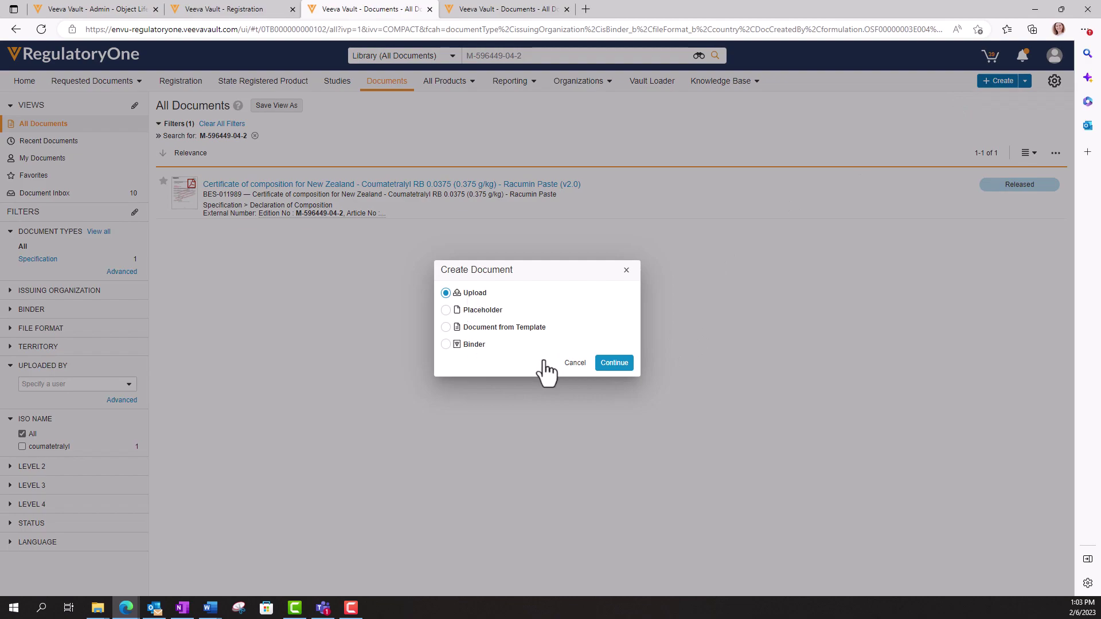
pyautogui.click(624, 365)
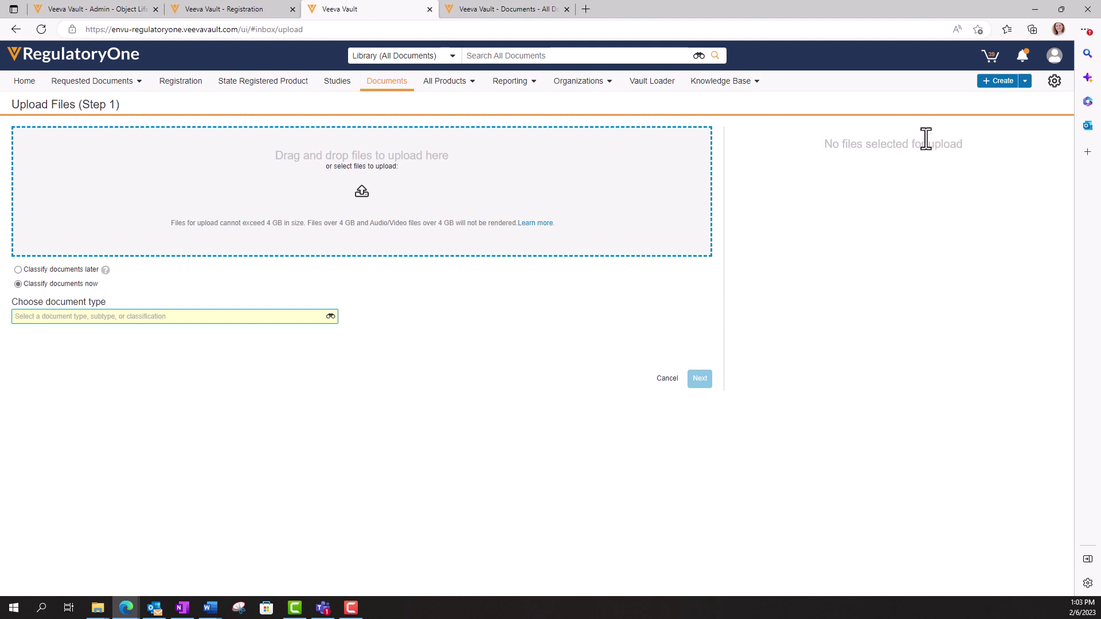
pyautogui.press('F10')
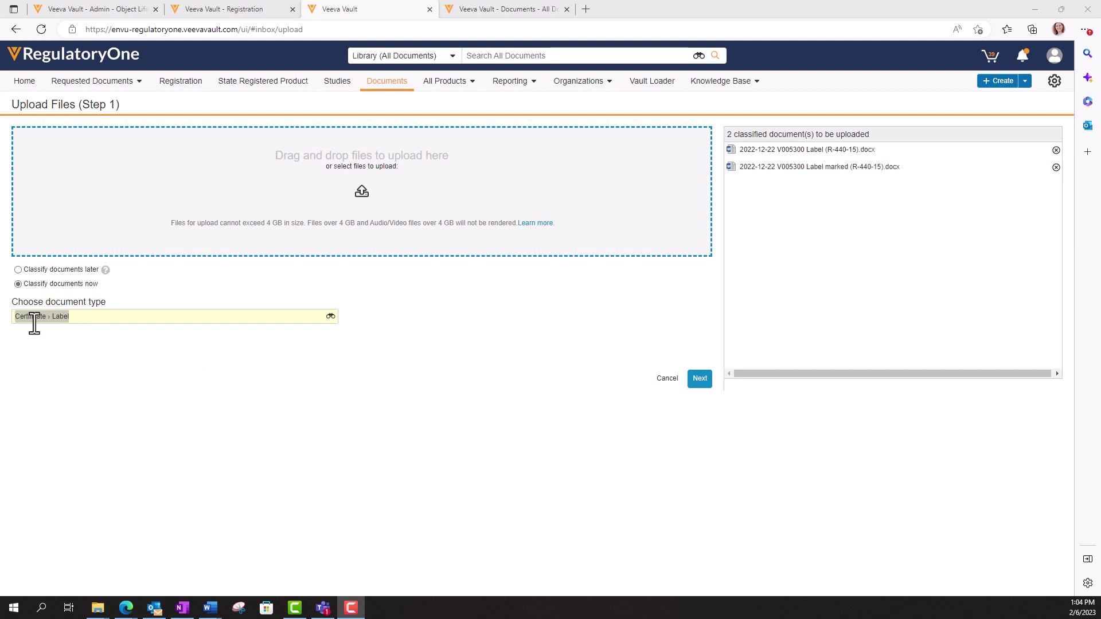
pyautogui.click(701, 380)
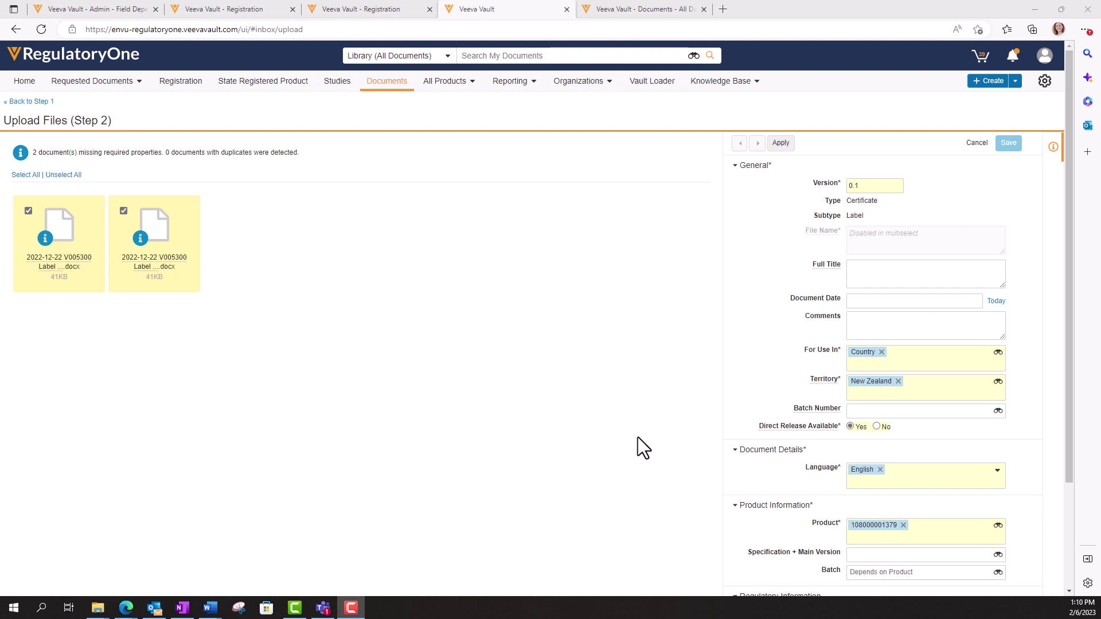
pyautogui.scroll(-3, 638, 437)
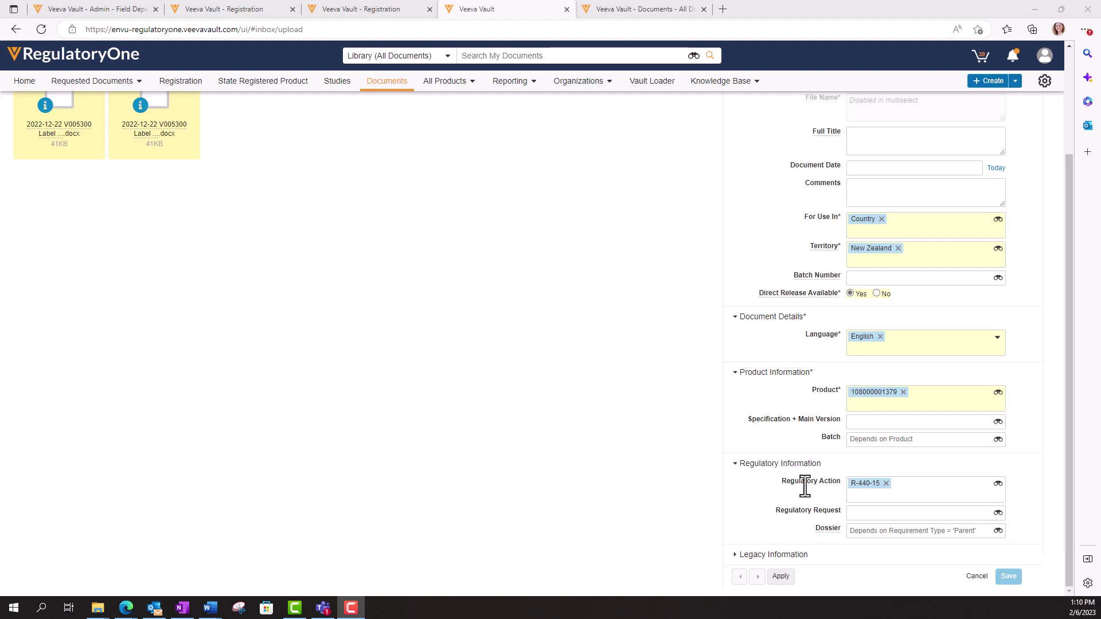
pyautogui.scroll(3, 805, 487)
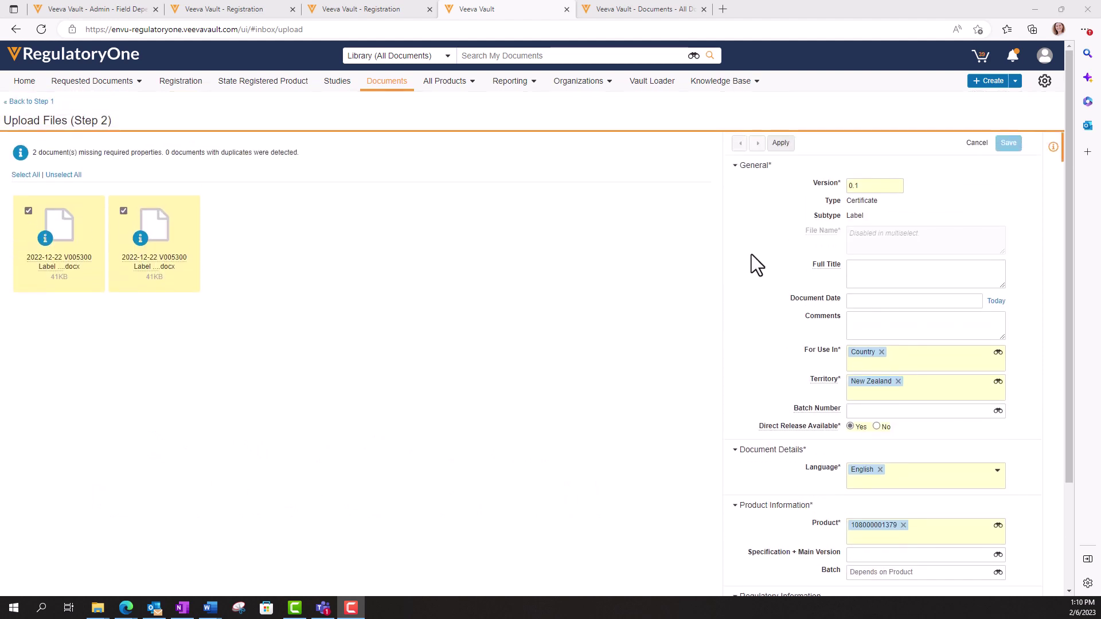
pyautogui.click(782, 143)
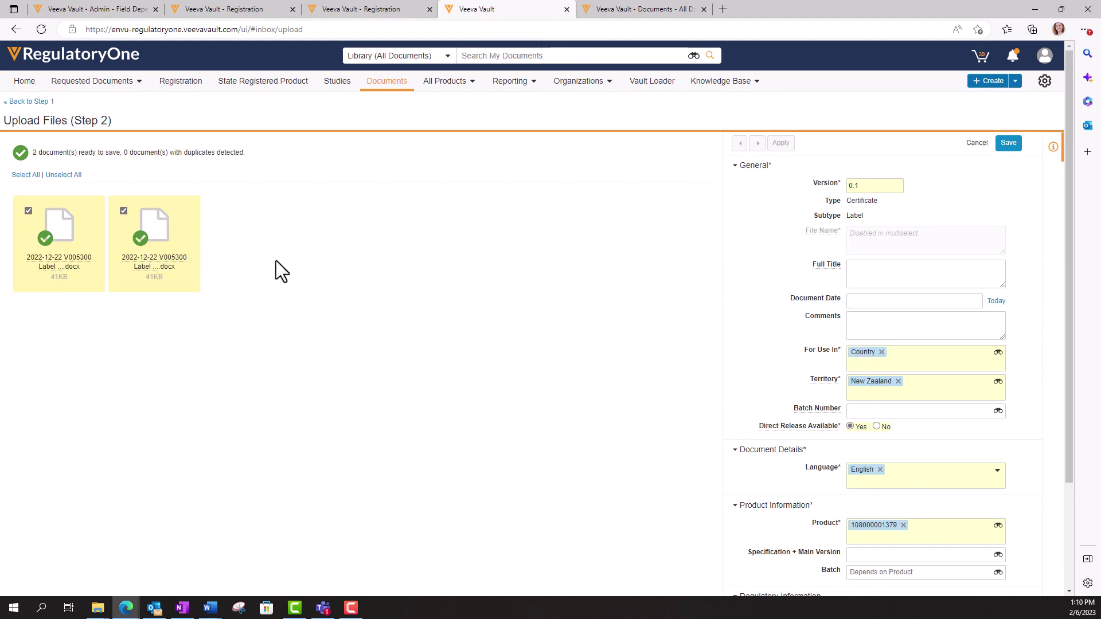
# Give the marked label file the full title "Racumin PASTE V005300 Label marked (R-440-15)" and document date 2022-12-22, and apply the changes
pyautogui.click(123, 210)
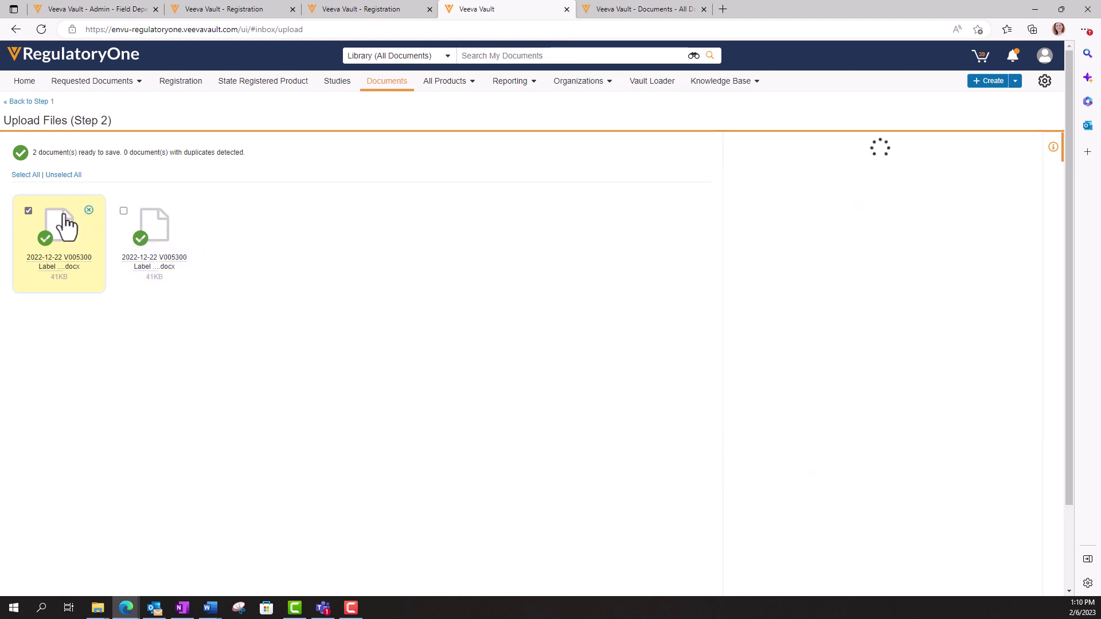
pyautogui.scroll(3, 52, 241)
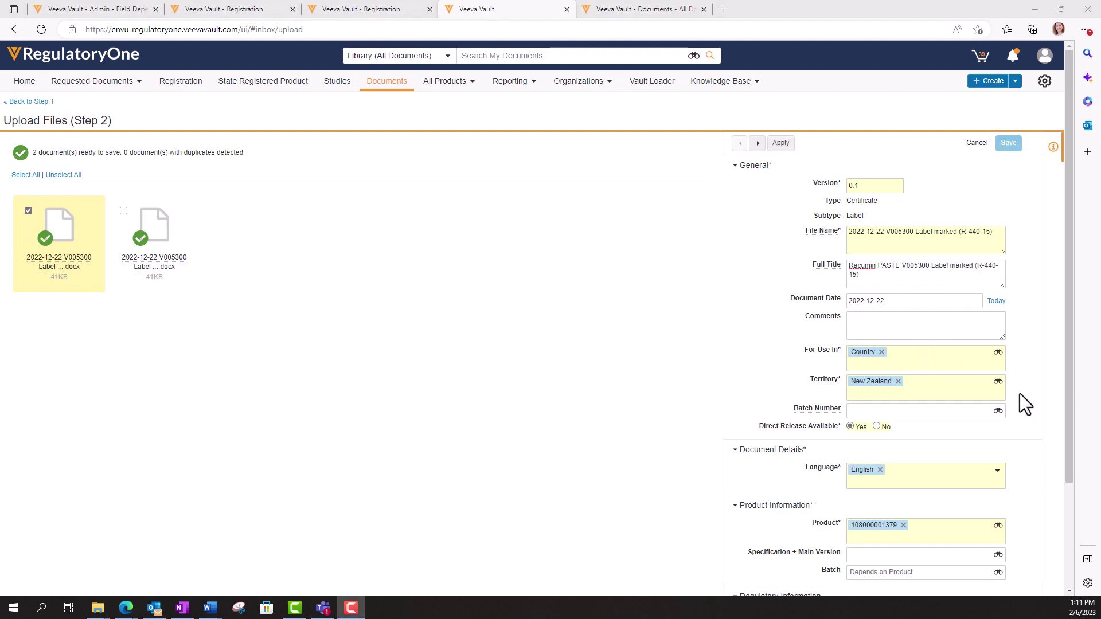
pyautogui.scroll(-3, 1060, 393)
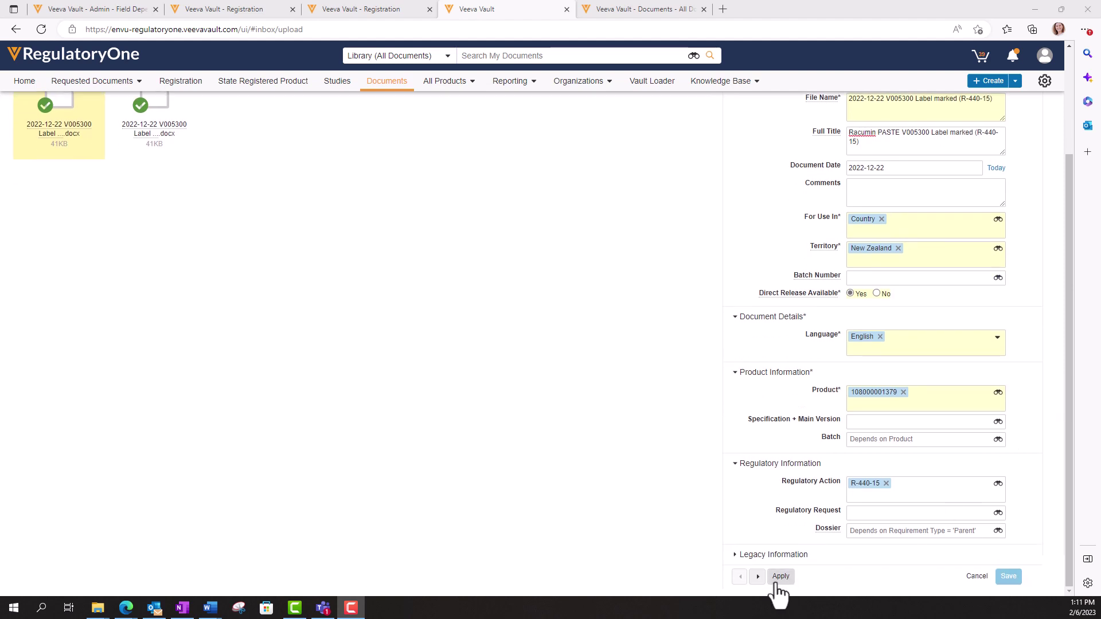
pyautogui.click(781, 582)
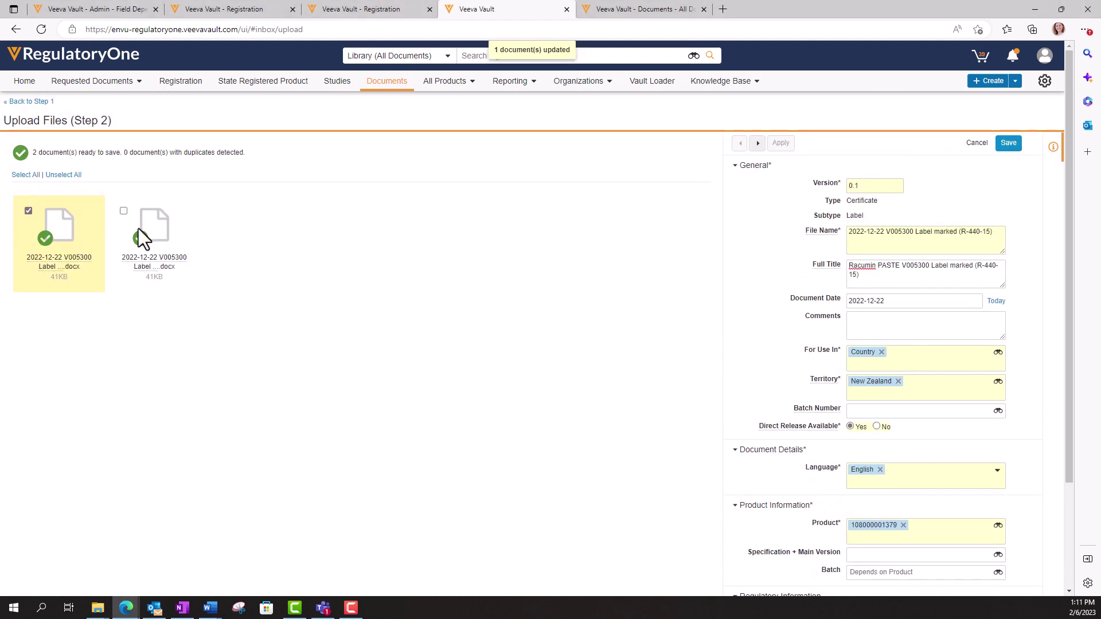
# Give the clean label file the full title "2022-12-22 Racumin PASTE V005300 Label (R-440-15)" and document date 2022-12-22, and save both uploads
pyautogui.click(29, 211)
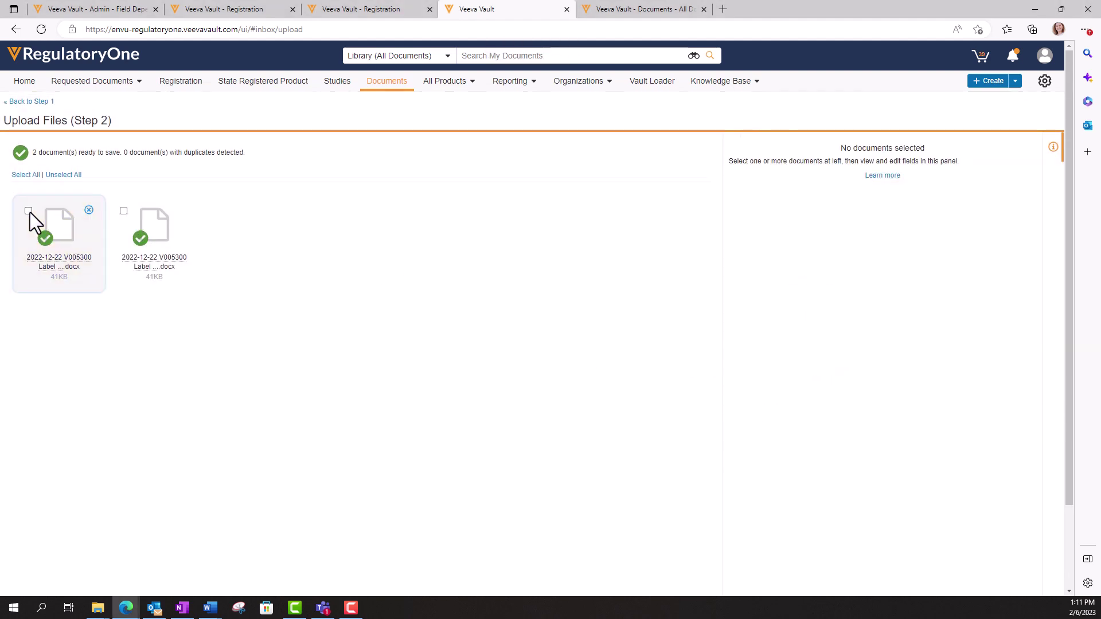
pyautogui.click(124, 211)
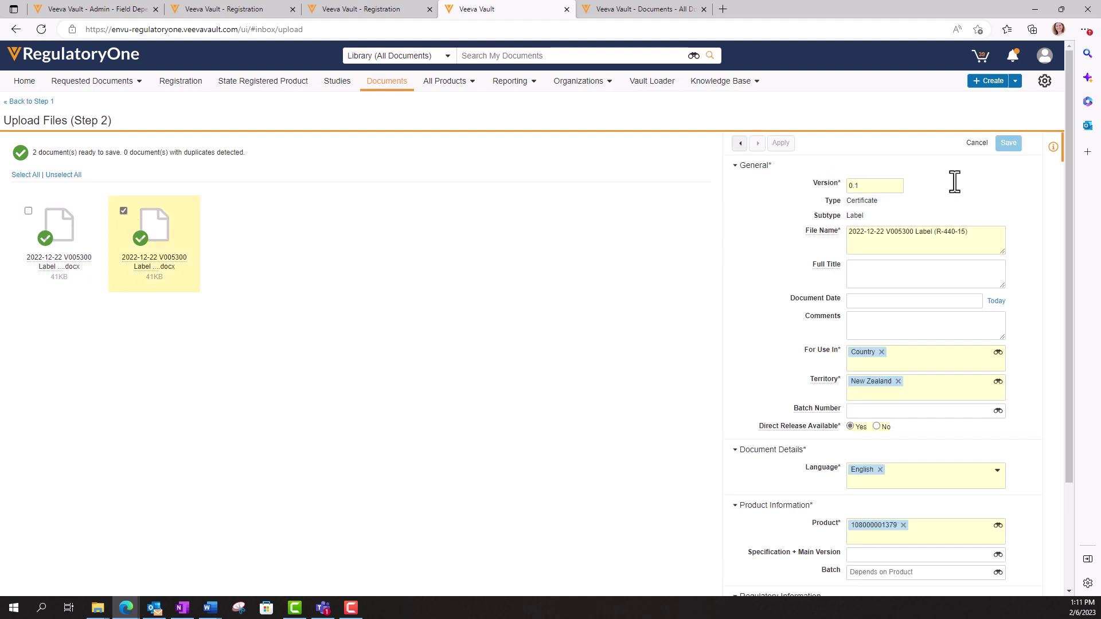
pyautogui.scroll(-2, 954, 179)
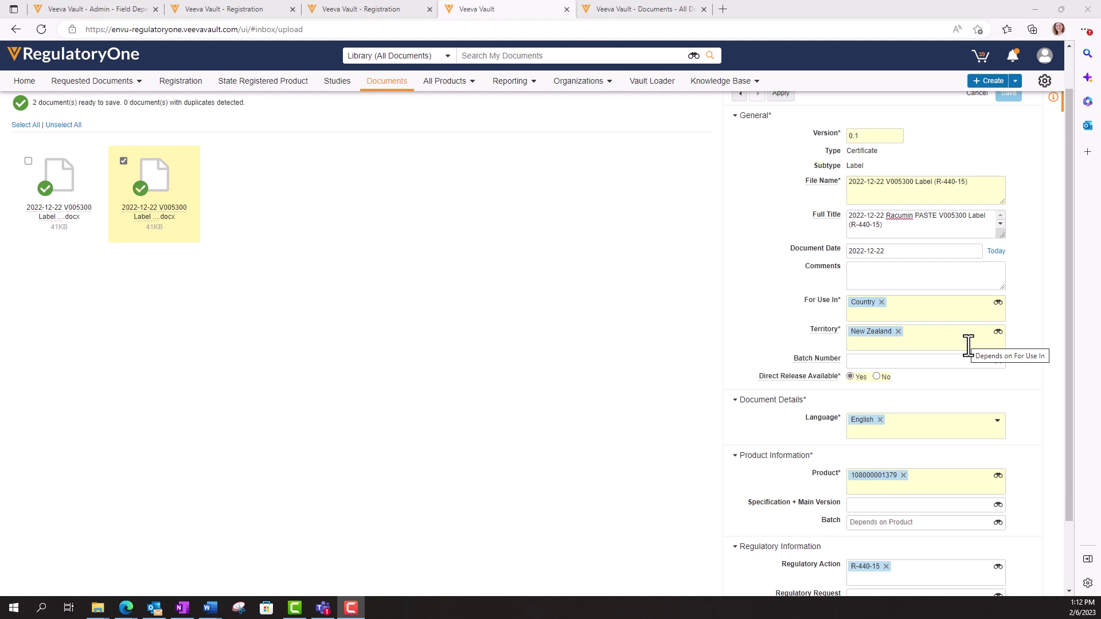
pyautogui.scroll(-2, 968, 344)
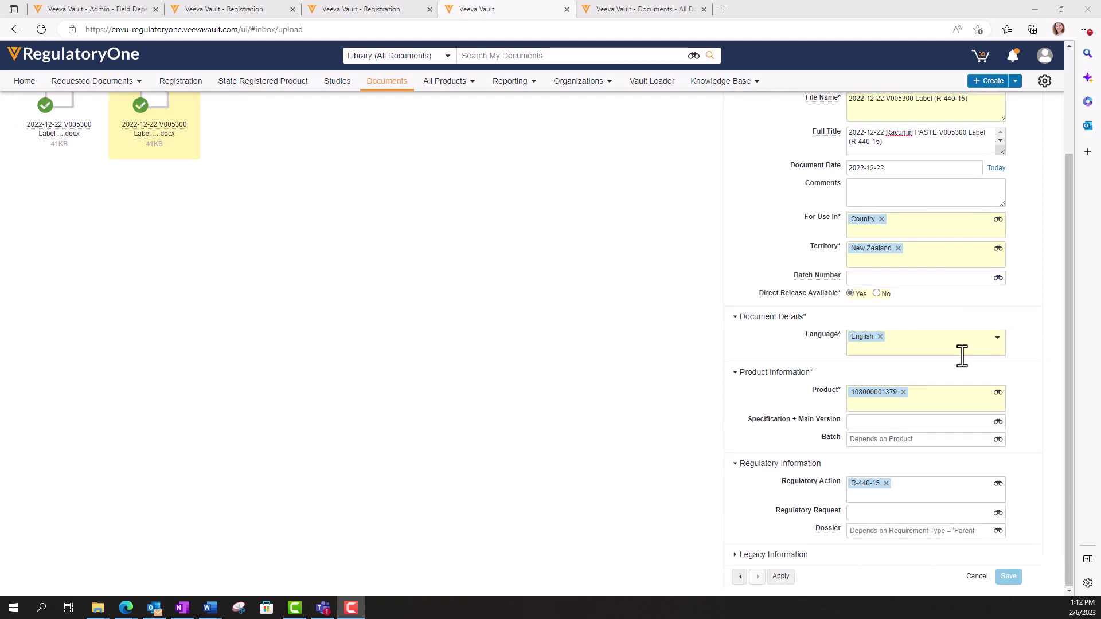
pyautogui.click(781, 577)
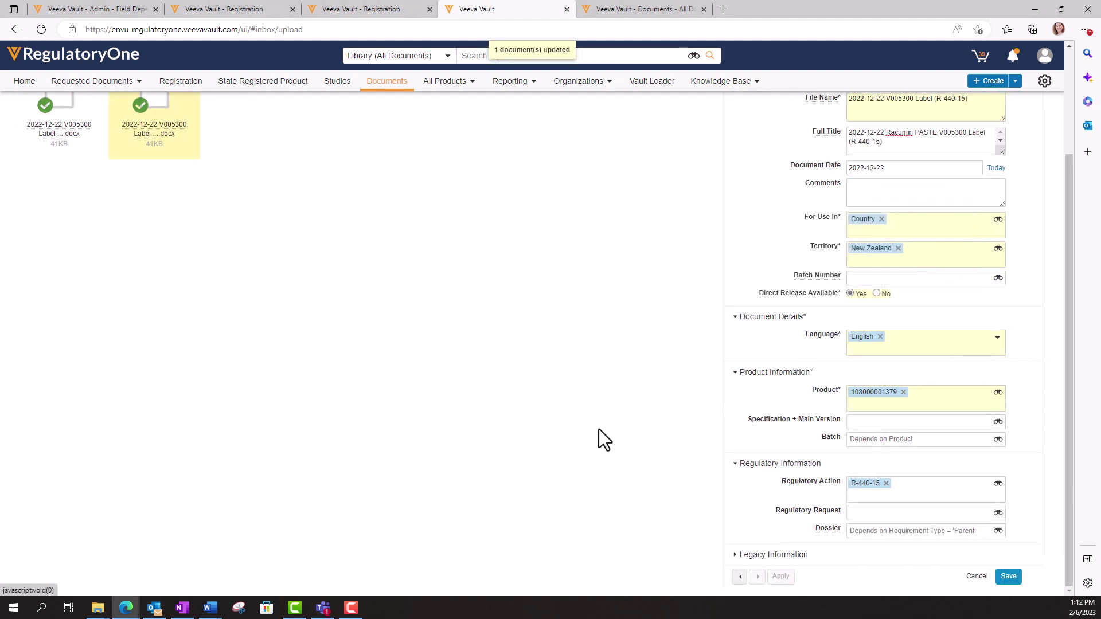
pyautogui.click(1009, 143)
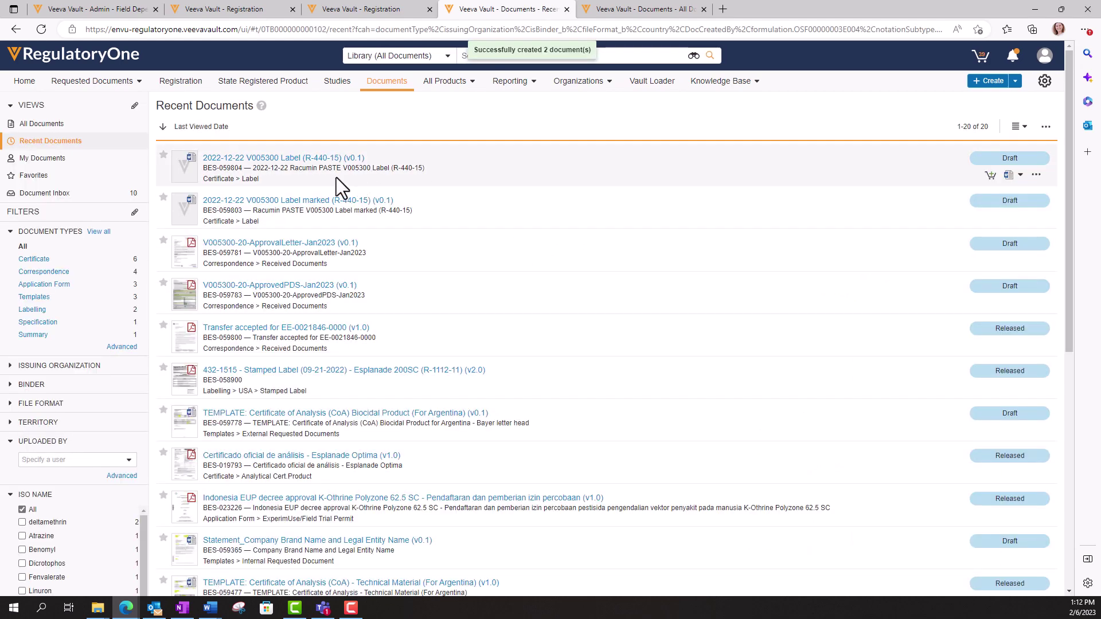
# Open the 2022-12-22 V005300 Label (R-440-15) document and change its state to Released
pyautogui.click(269, 162)
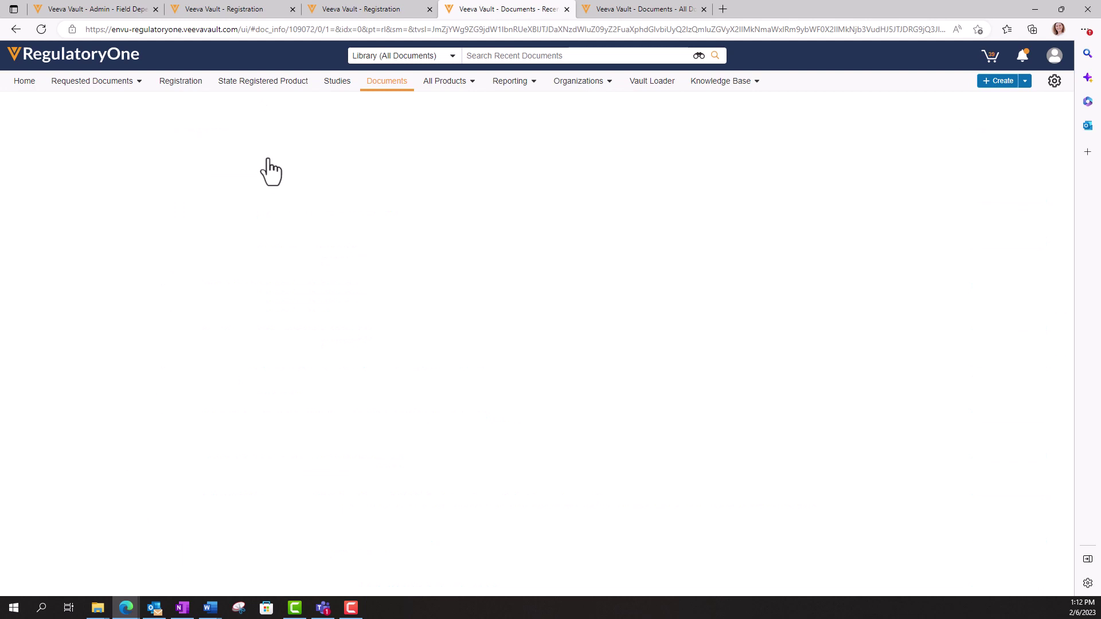
pyautogui.click(293, 136)
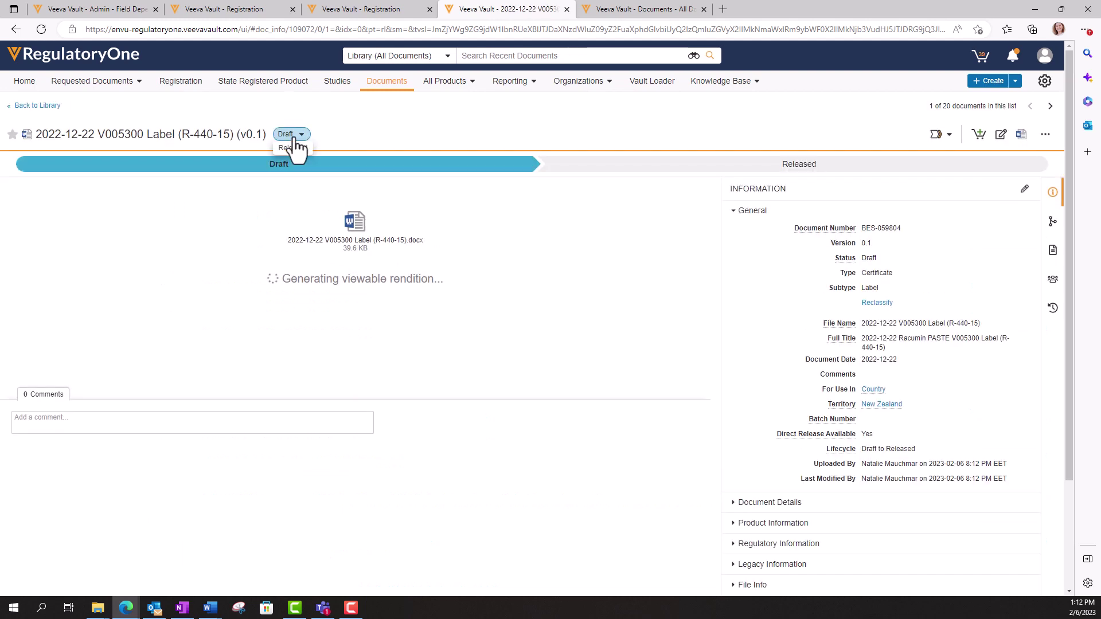
pyautogui.click(293, 148)
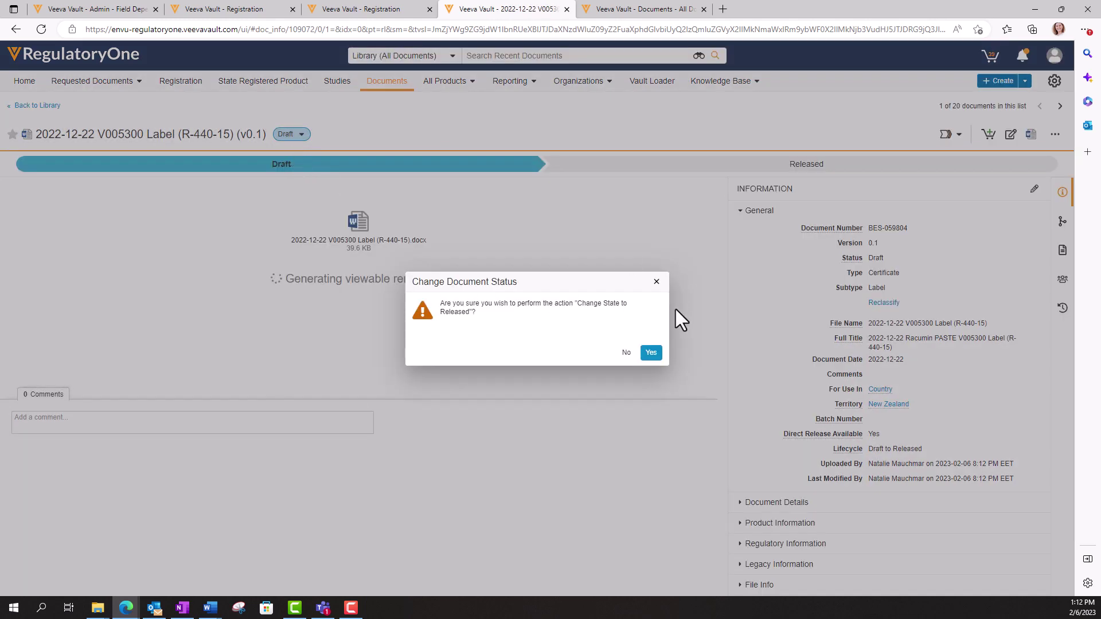
pyautogui.click(652, 354)
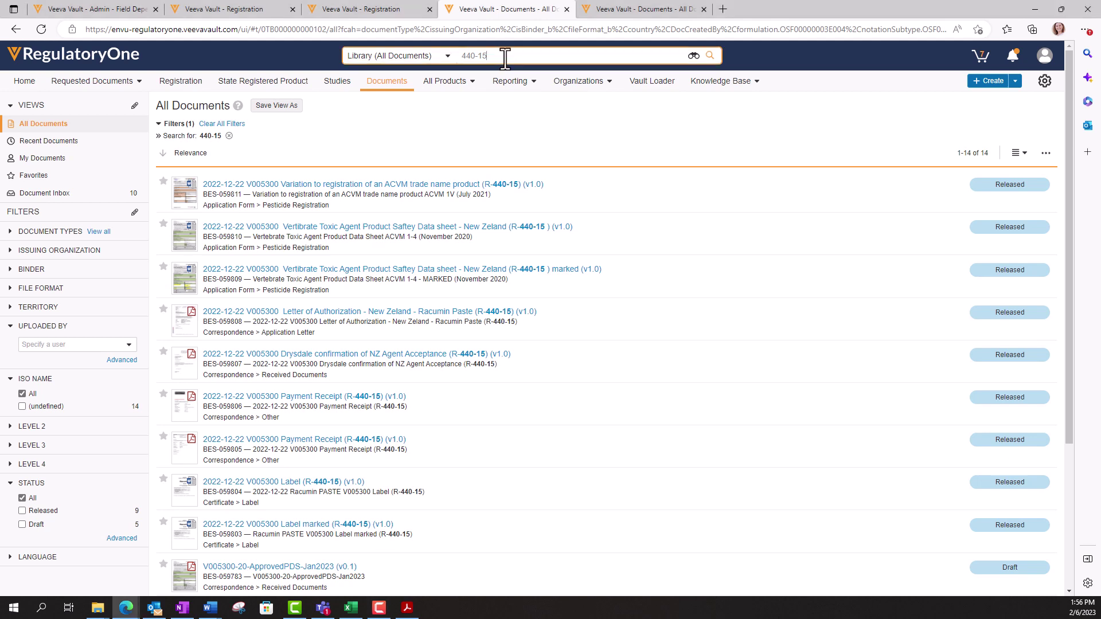
# Search all documents for M-596449-04-2 and open the Racumin Paste certificate of composition for New Zealand
pyautogui.click(505, 57)
pyautogui.write('M-596449-04-2')
pyautogui.press('Return')
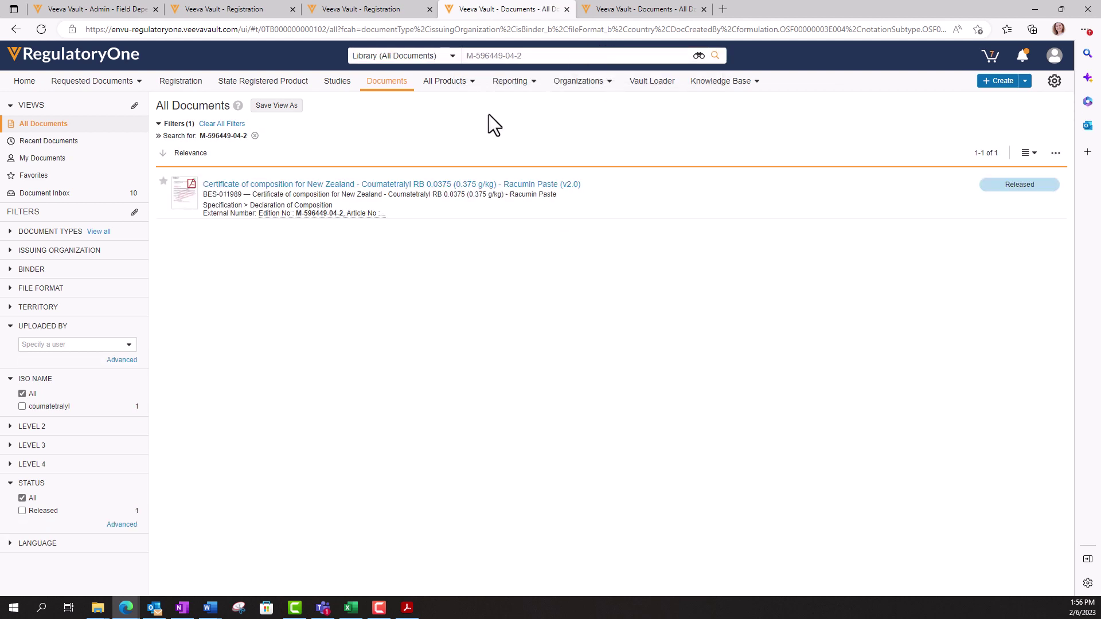
pyautogui.click(436, 184)
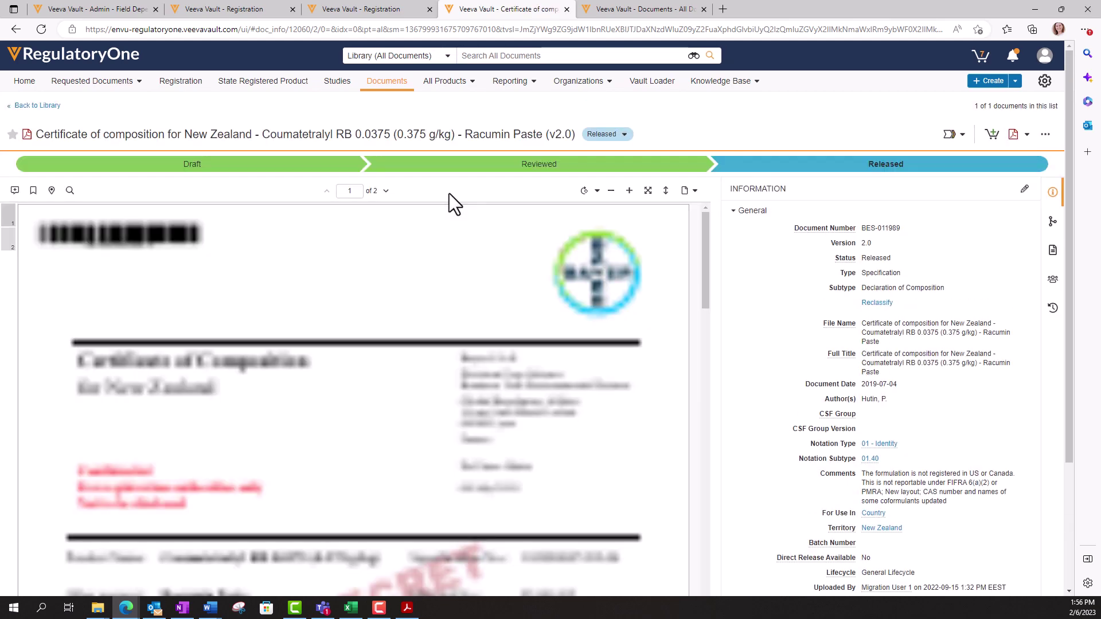
# Assign regulatory action R-440-15 to the certificate of composition and save its information
pyautogui.click(1024, 190)
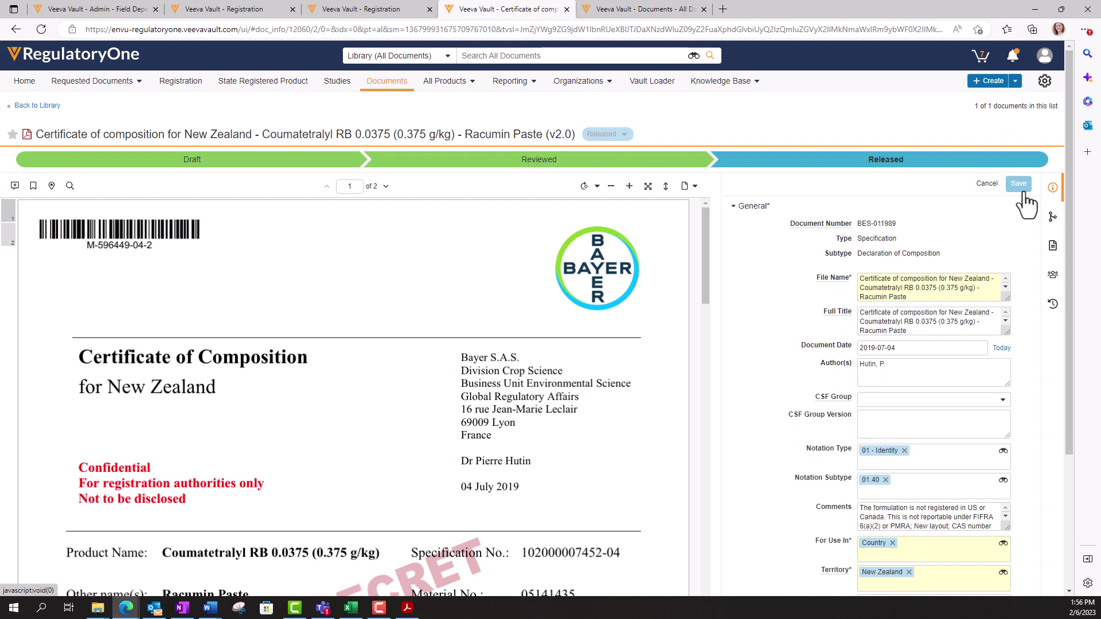
pyautogui.scroll(-3, 1002, 320)
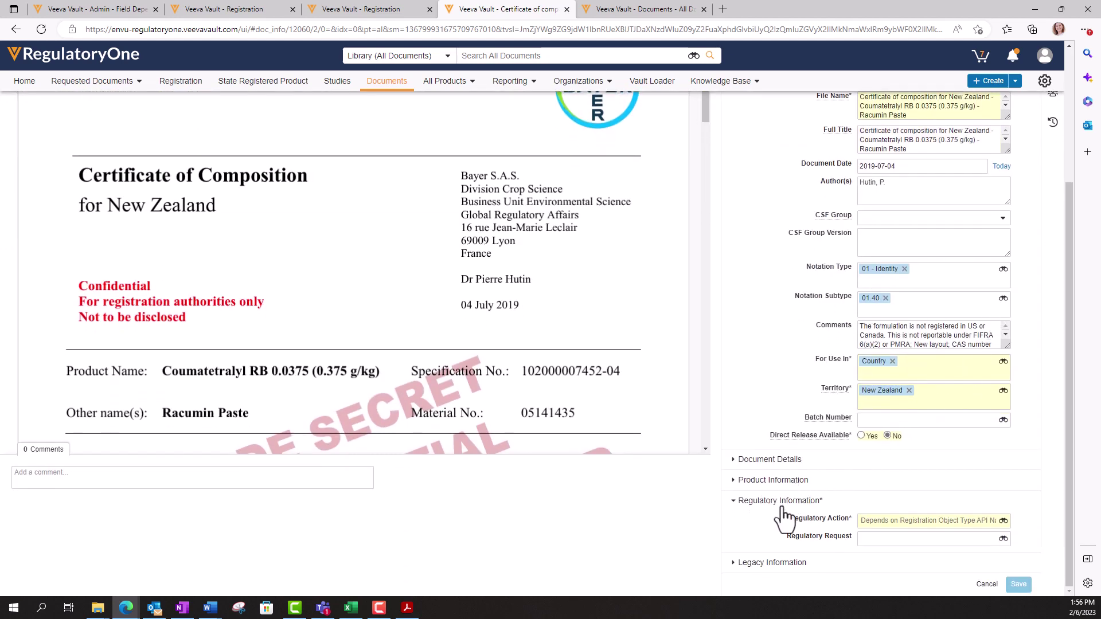
pyautogui.click(897, 521)
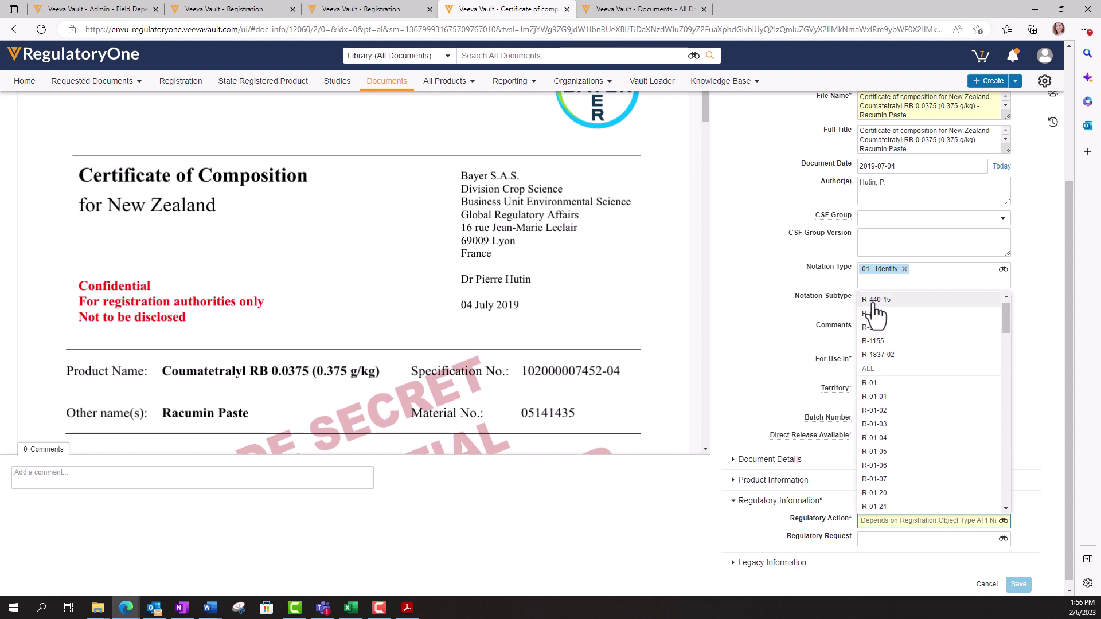
pyautogui.click(874, 304)
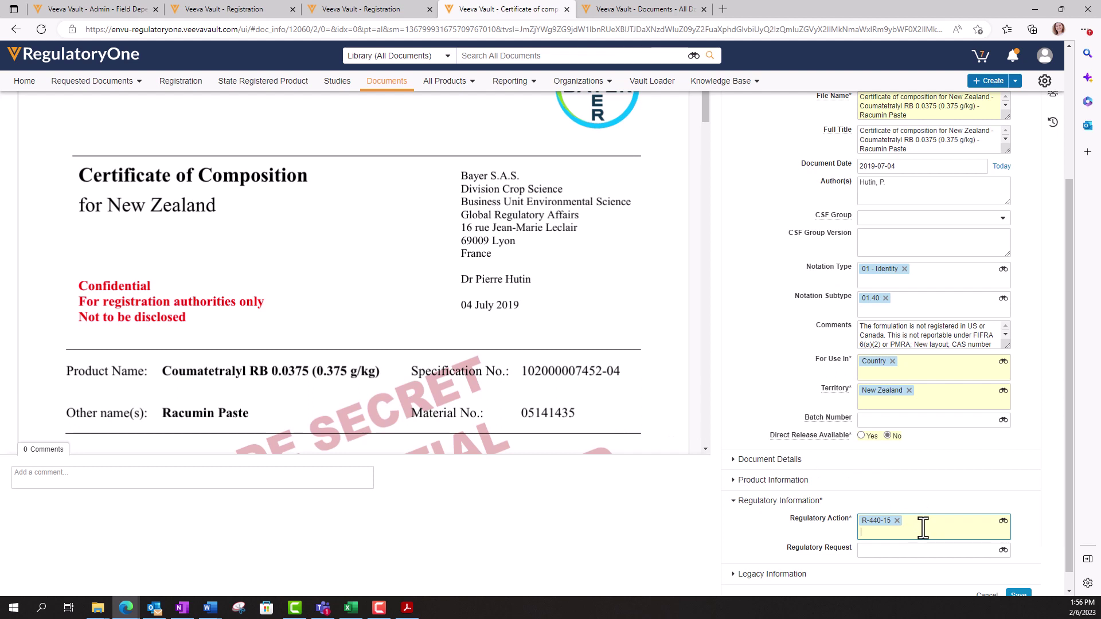
pyautogui.click(1024, 589)
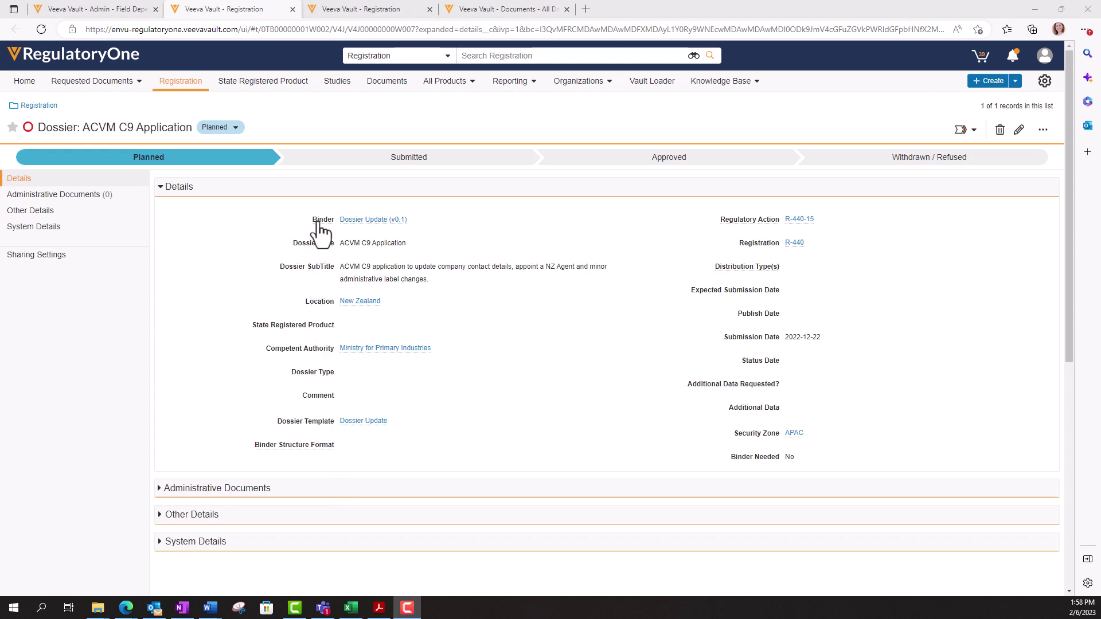
# Open the Dossier Update binder of the ACVM C9 Application dossier in a separate browser tab
pyautogui.rightClick(372, 225)
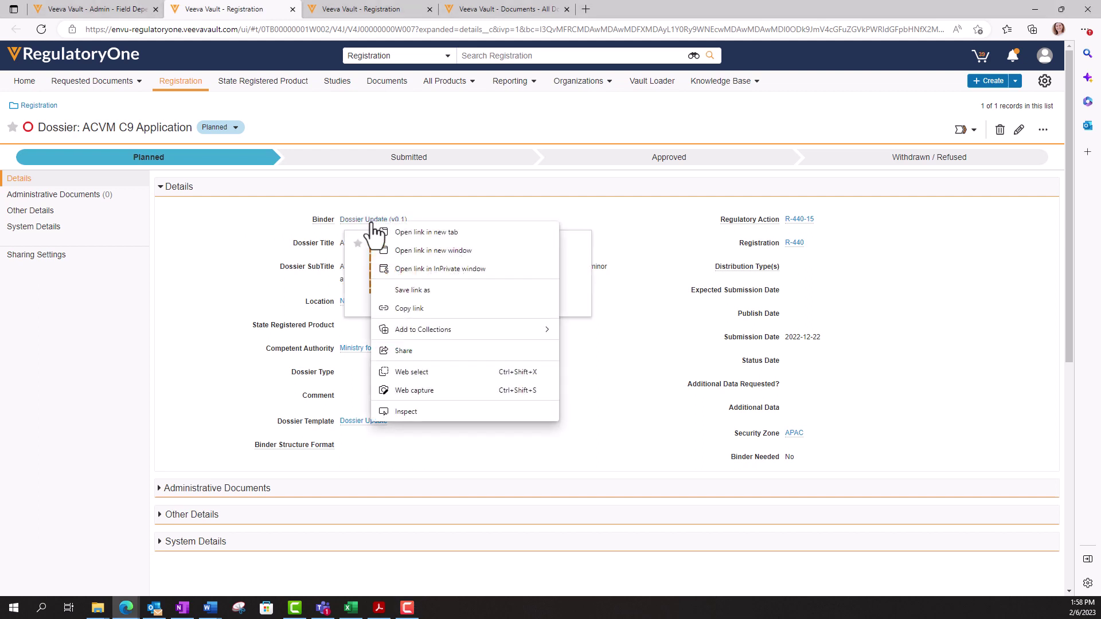
pyautogui.click(399, 235)
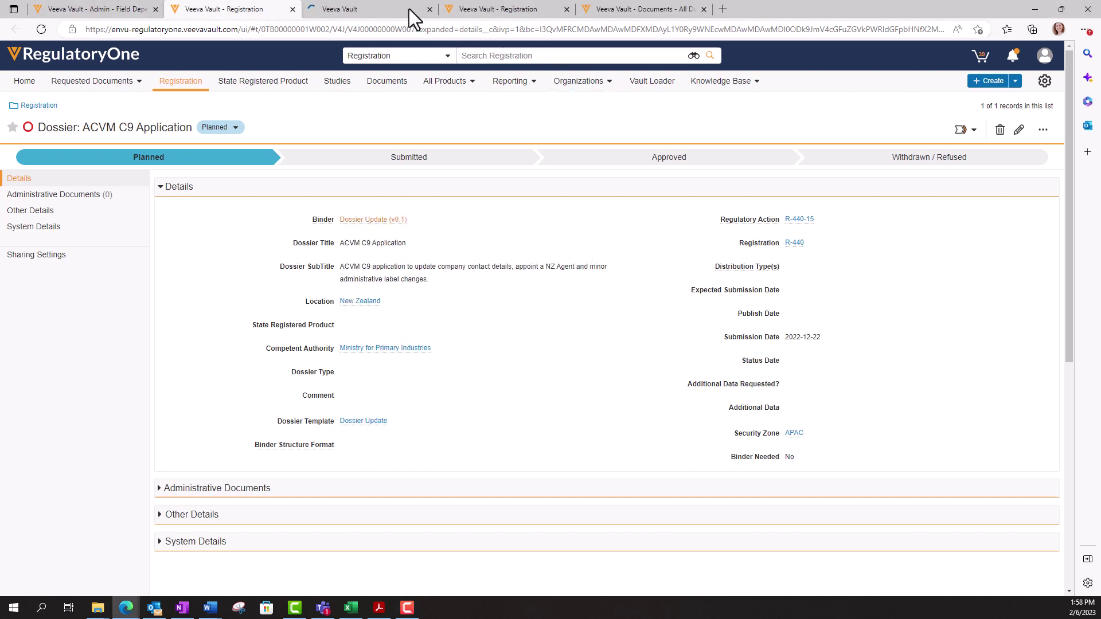
pyautogui.hotkey('ctrl', 'Tab')
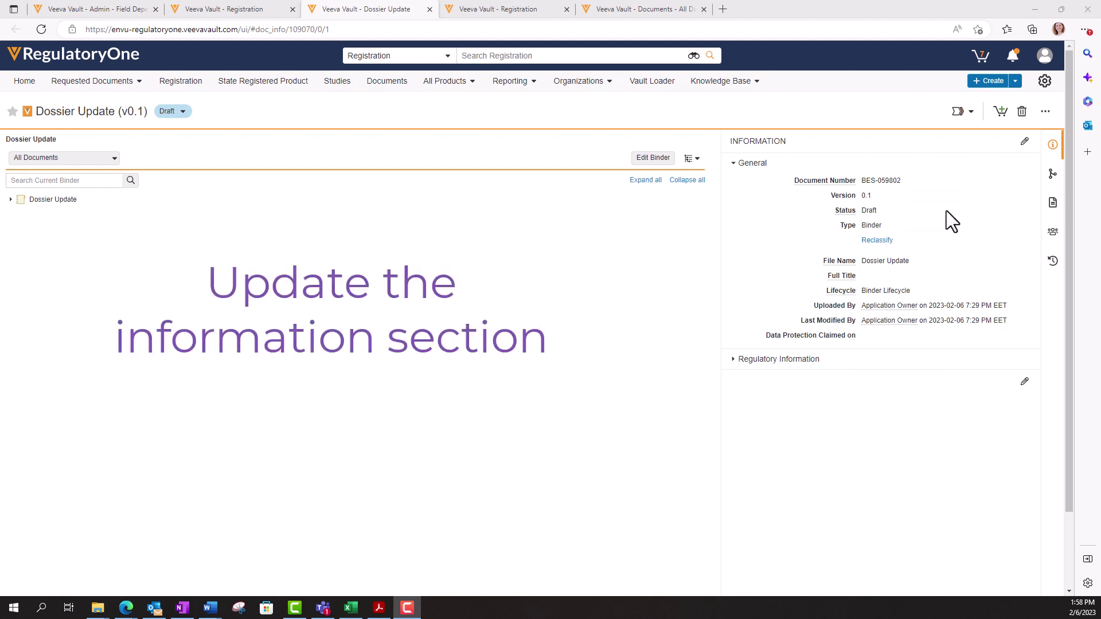
# Set the binder's file name to "12-22-2022 - Racumin Paste ACVM C9 application", enter the dossier subtitle text as its full title, and save
pyautogui.click(1024, 141)
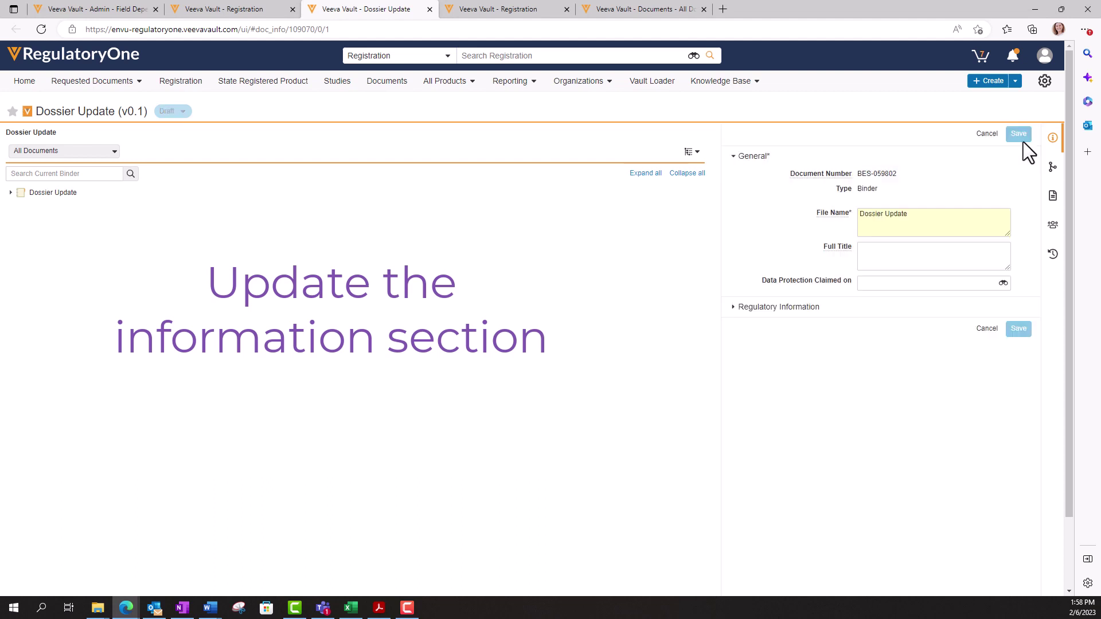
pyautogui.moveTo(920, 216); pyautogui.dragTo(868, 218)
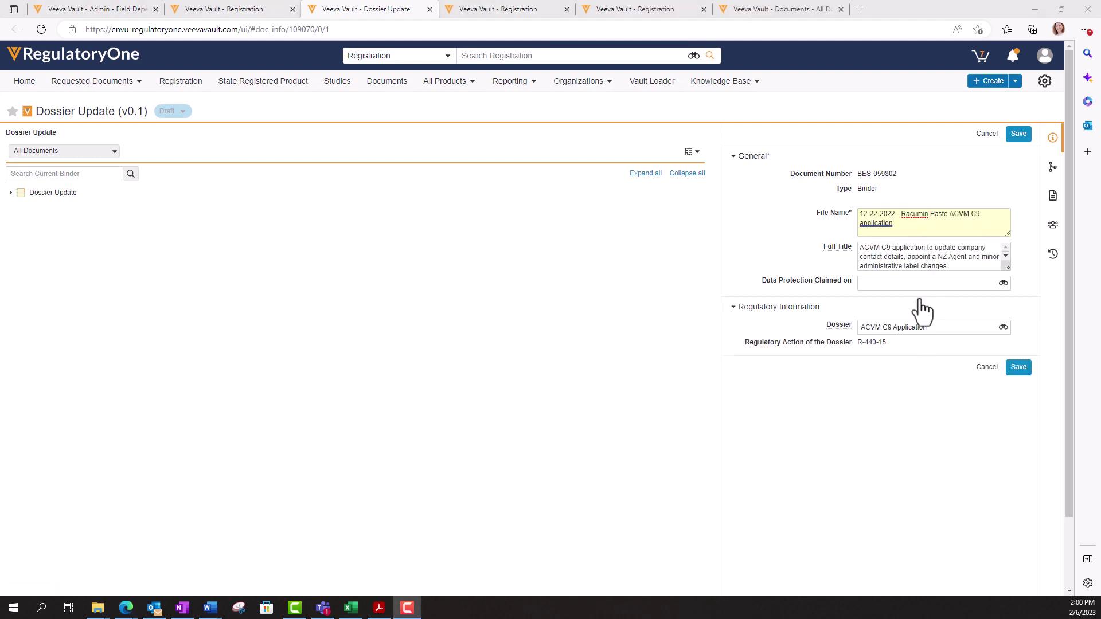
pyautogui.click(1017, 137)
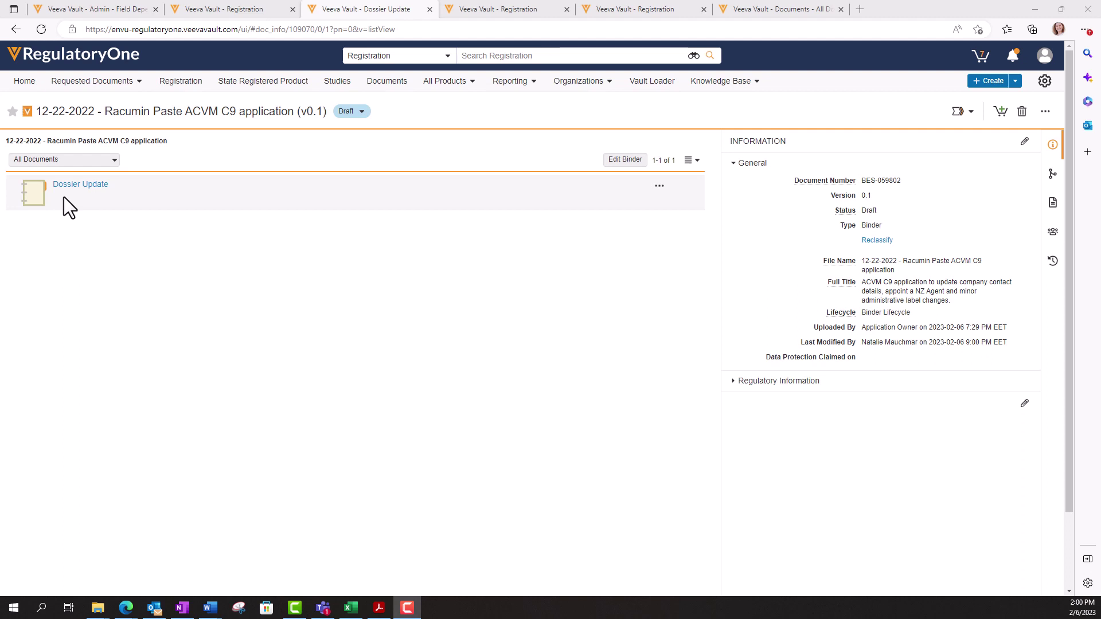
# Show the Racumin Paste binder's contents in Outline view and open the binder for editing
pyautogui.click(696, 164)
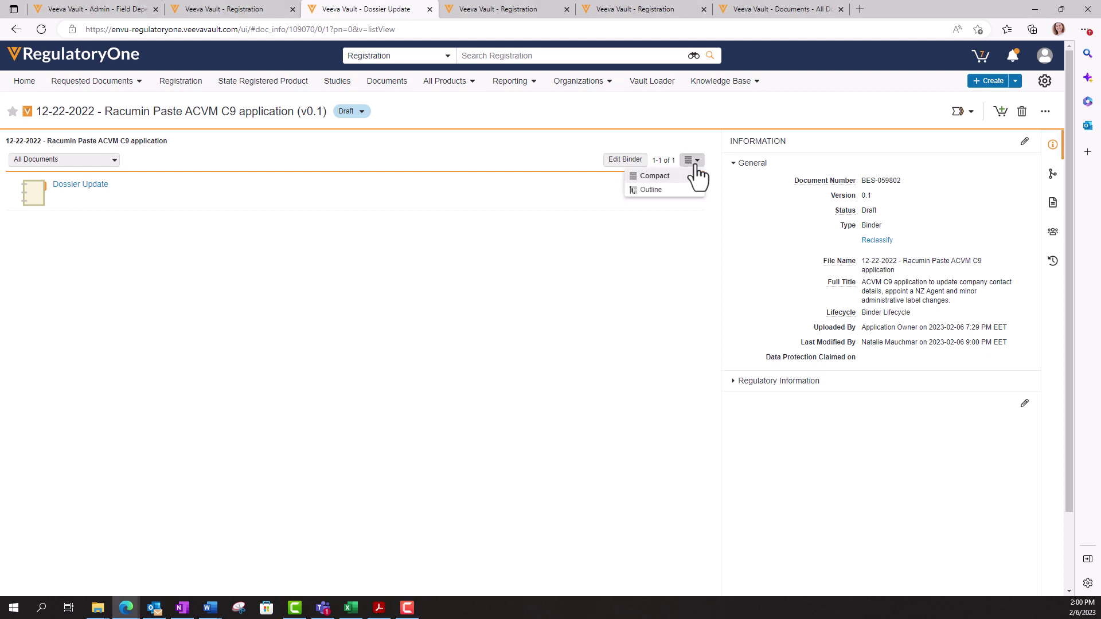
pyautogui.click(667, 193)
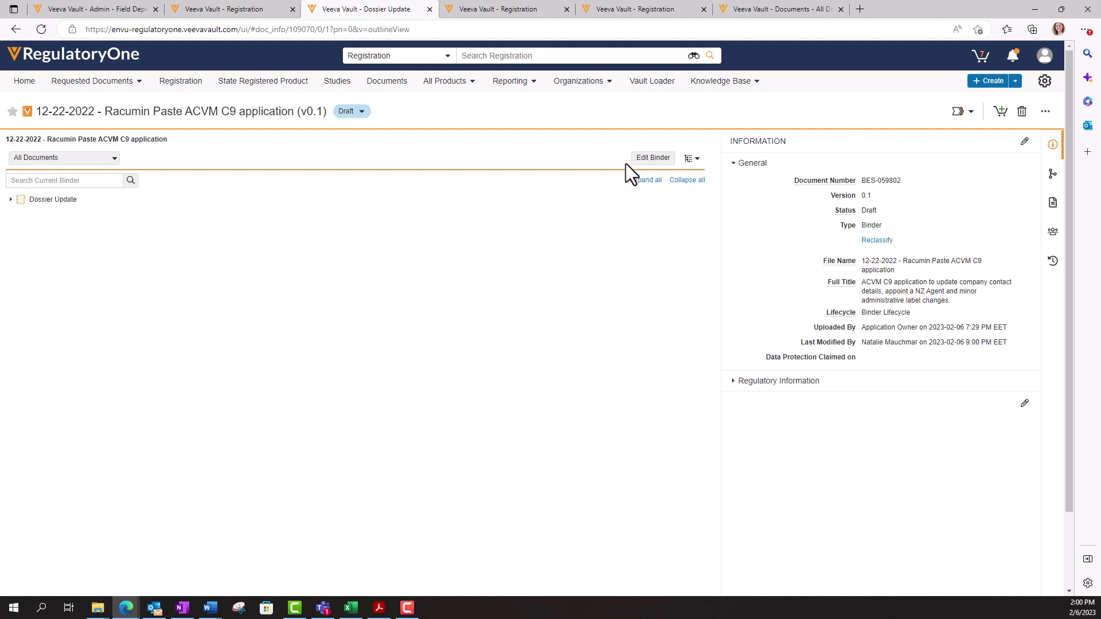
pyautogui.click(662, 160)
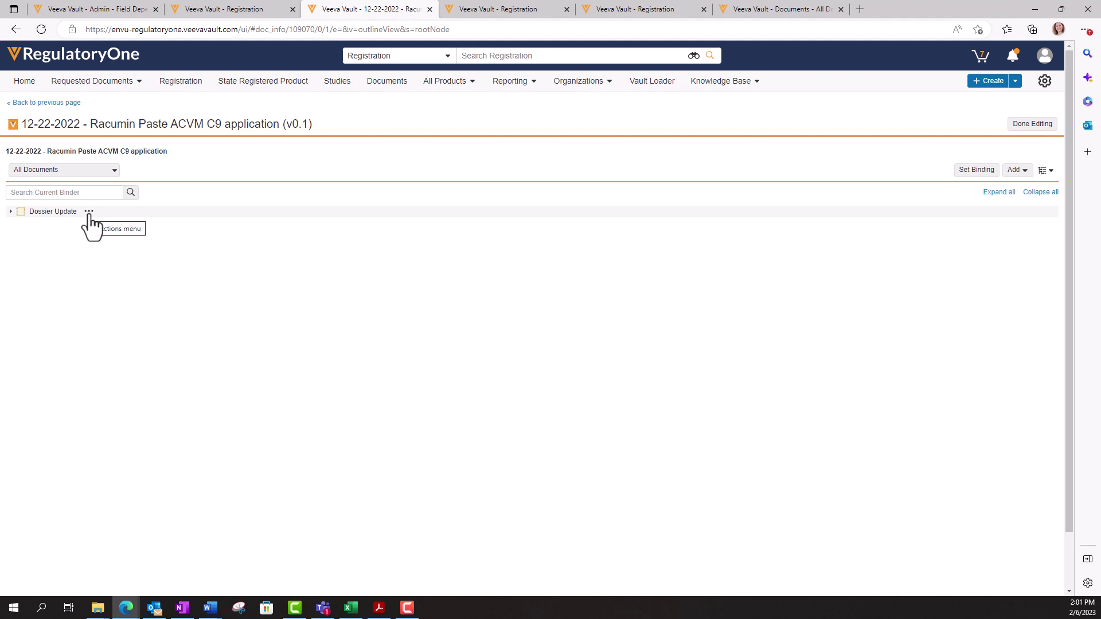
# Add the child sections Labels and Certificate of Composition under the binder's Dossier Update section
pyautogui.click(89, 212)
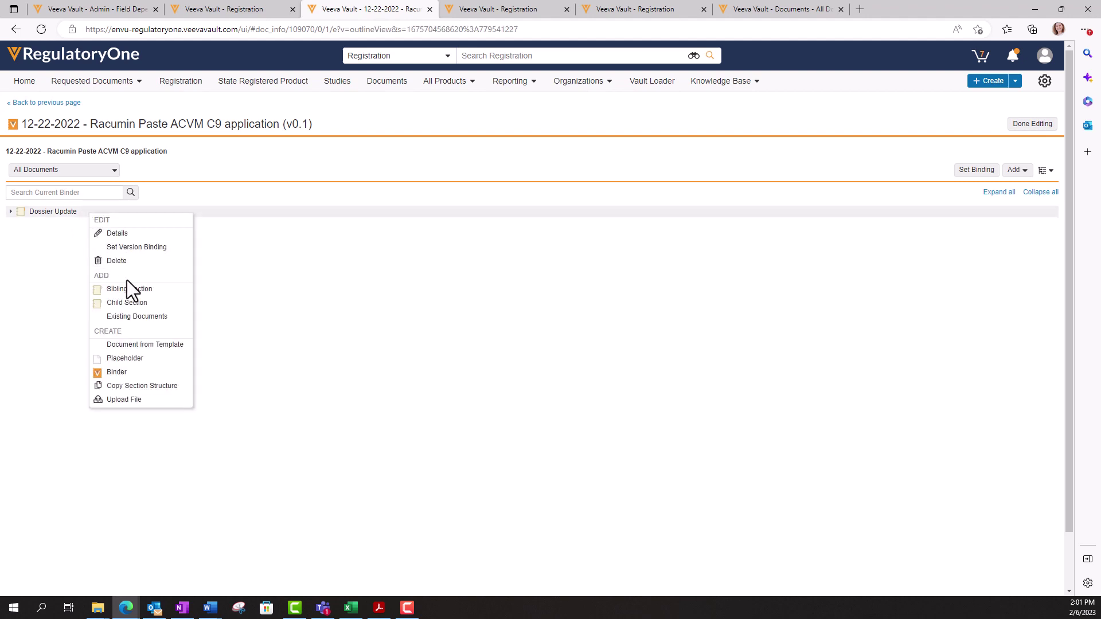
pyautogui.click(151, 308)
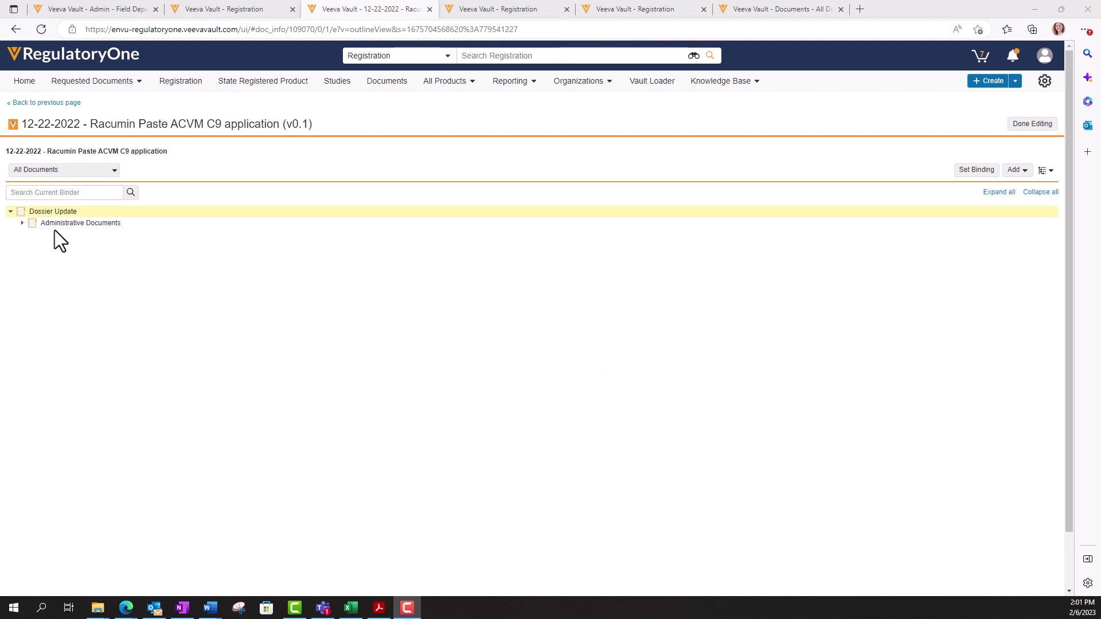
pyautogui.moveTo(54, 228)
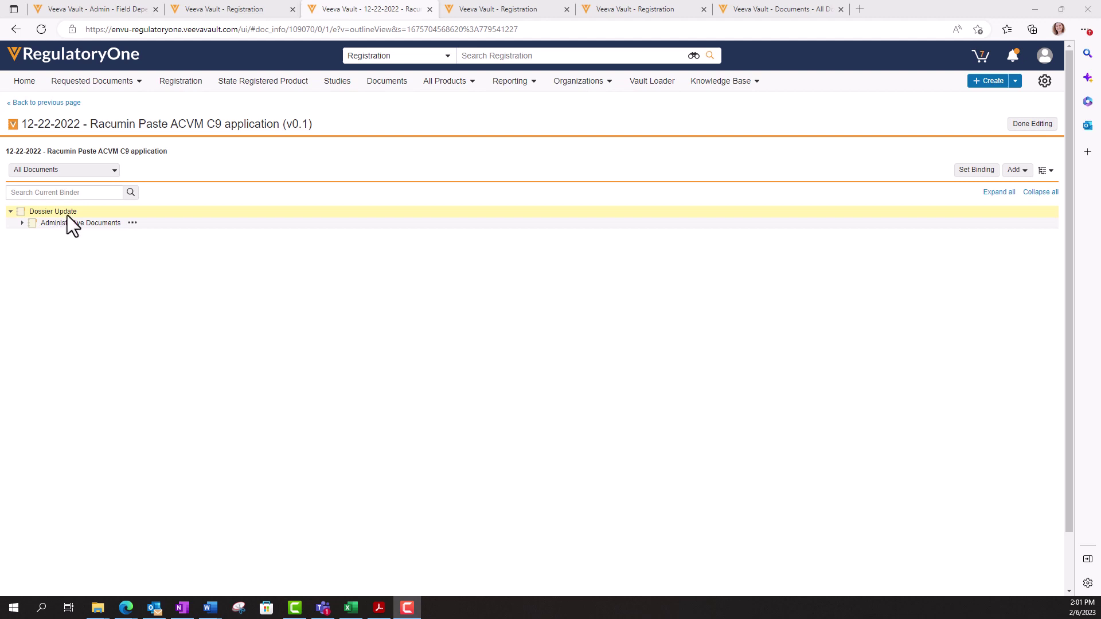
pyautogui.click(89, 211)
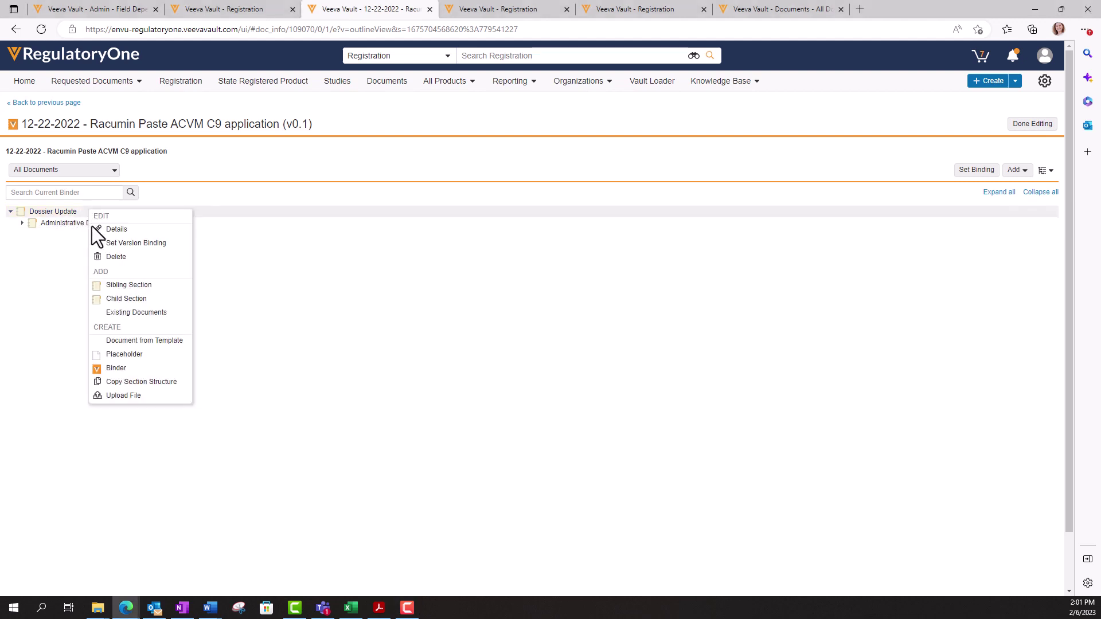
pyautogui.click(141, 299)
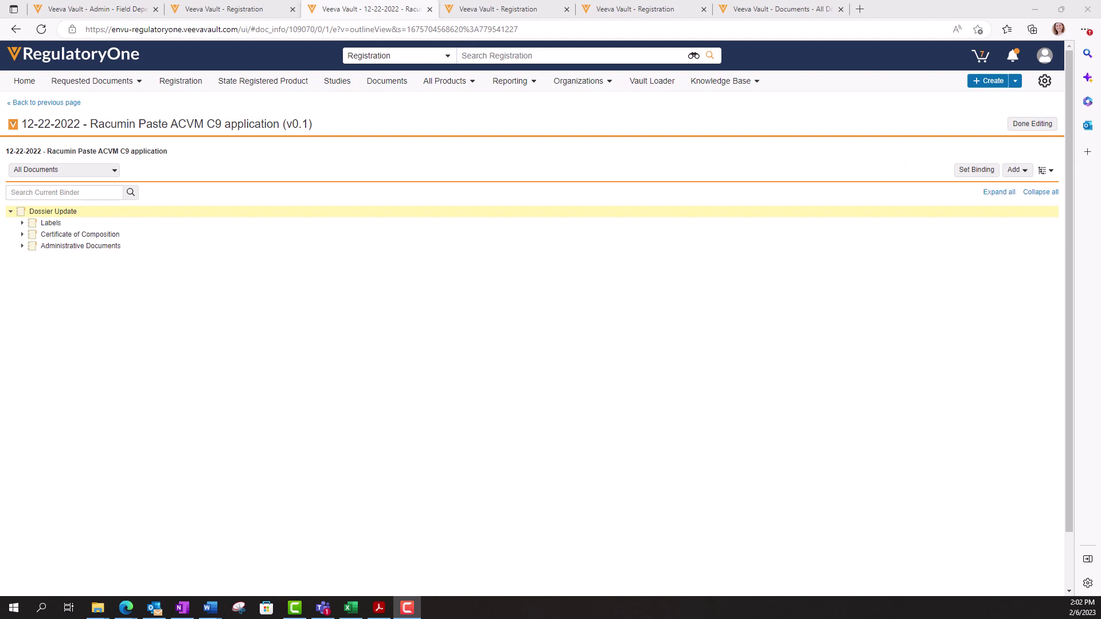
# Search the existing vault documents for "440-15" to add to the dossier binder
pyautogui.click(1018, 170)
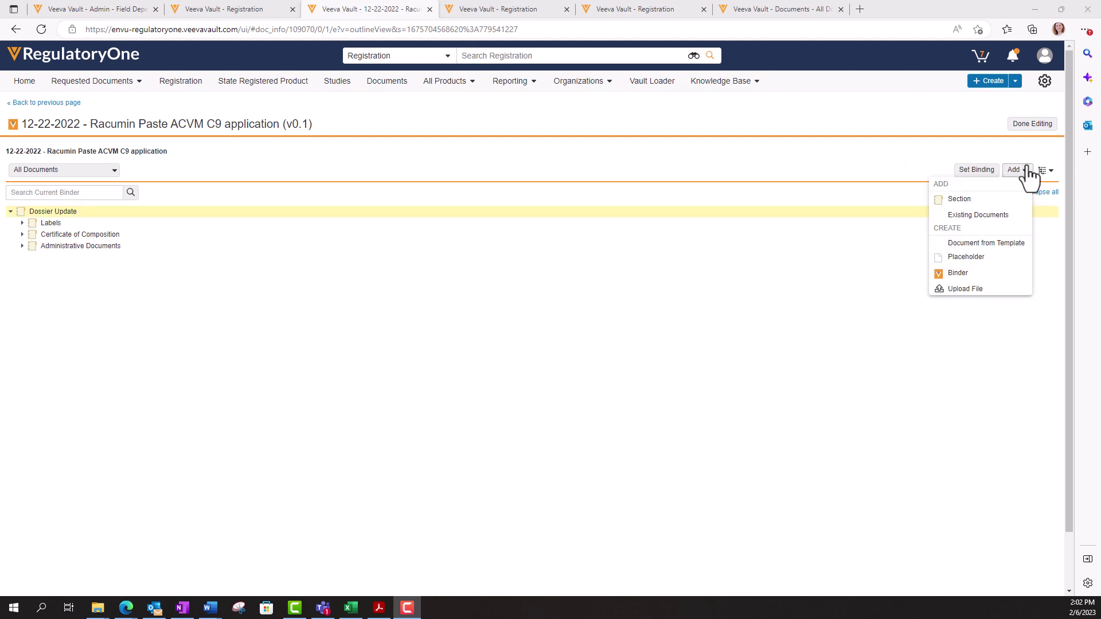
pyautogui.click(1005, 217)
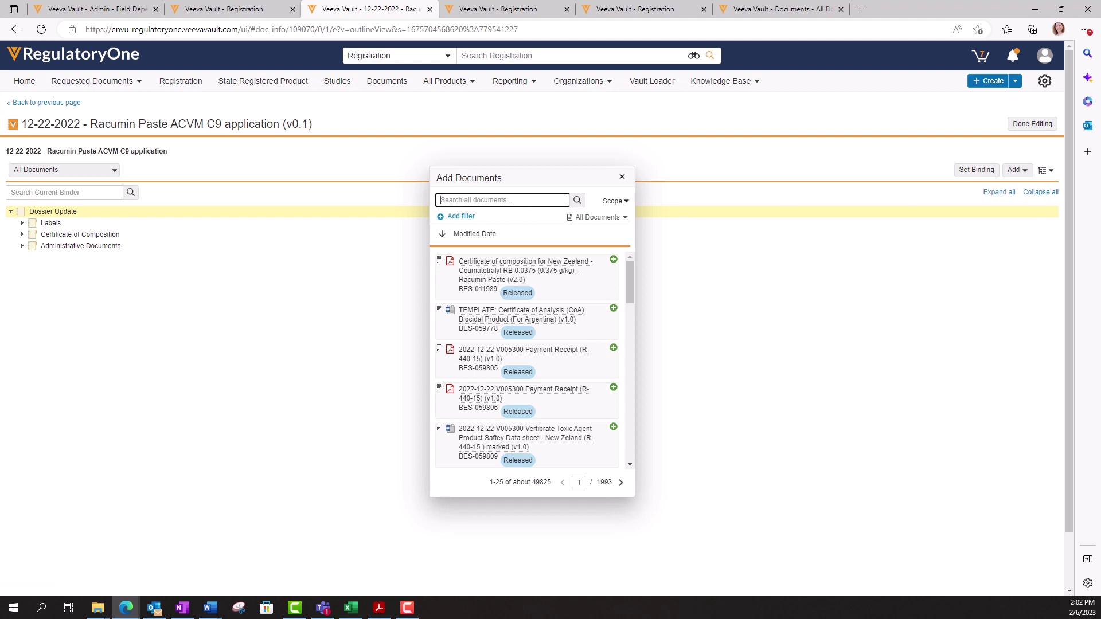
pyautogui.write('440-15')
pyautogui.press('Return')
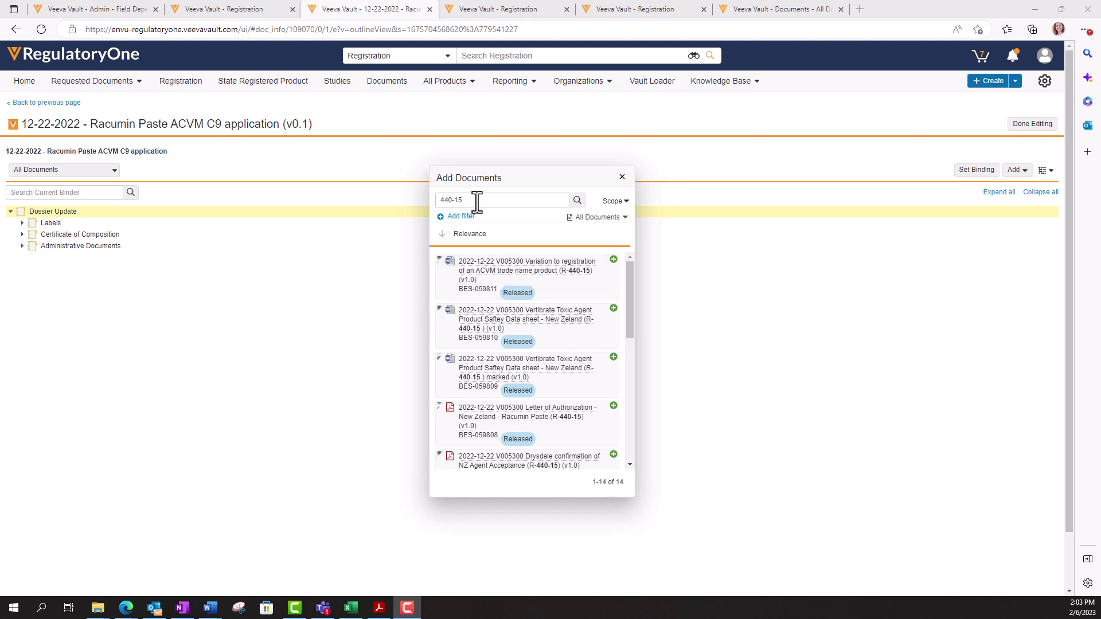
# Add the R-440-15 documents to the Labels, Certificate of Composition and Administrative Documents sections and finish editing the binder
pyautogui.scroll(-1, 550, 305)
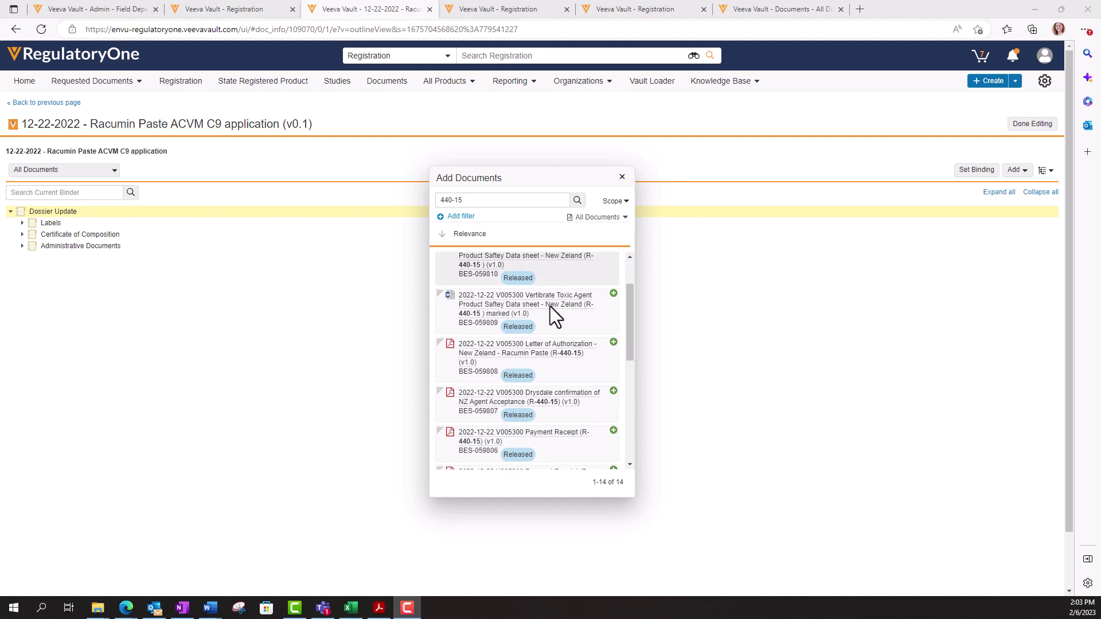
pyautogui.scroll(1, 552, 312)
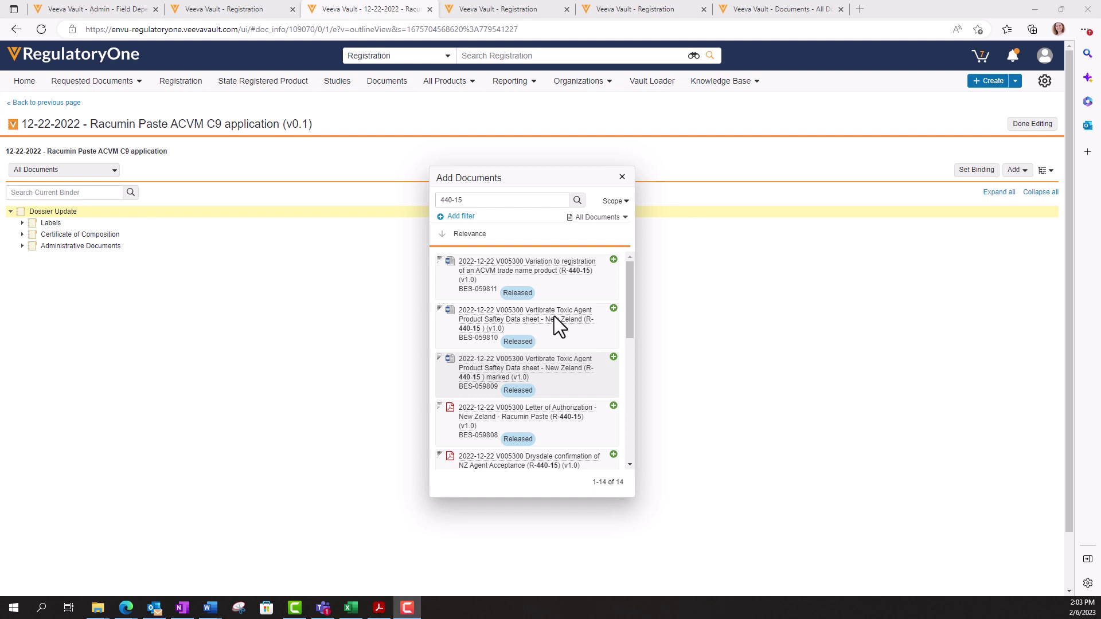
pyautogui.scroll(-1, 528, 429)
pyautogui.scroll(-1, 526, 430)
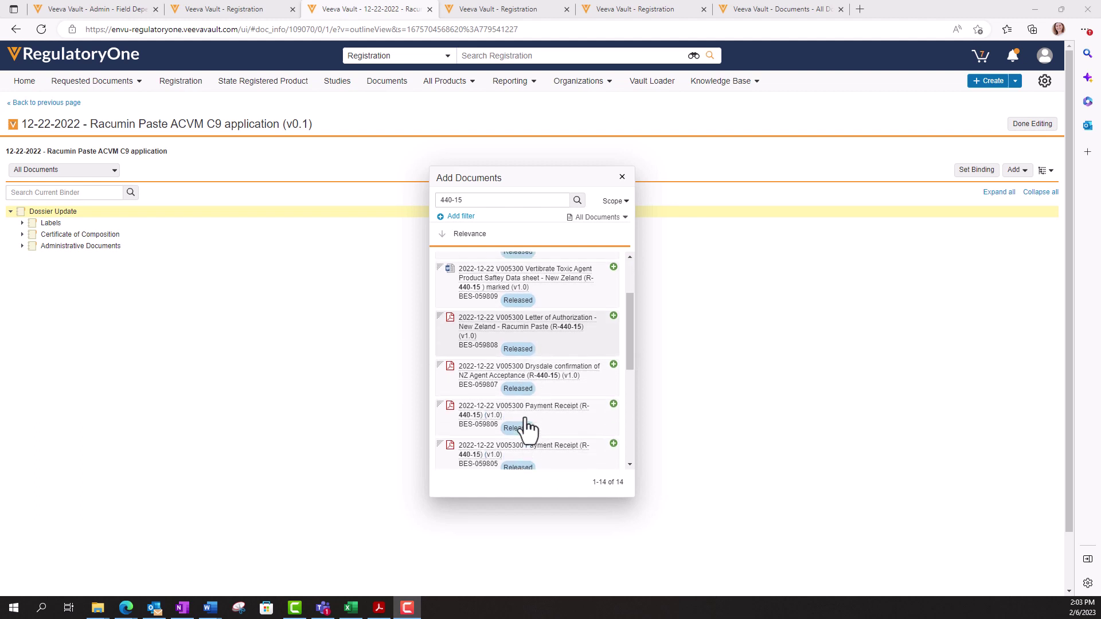
pyautogui.click(438, 394)
pyautogui.click(631, 352)
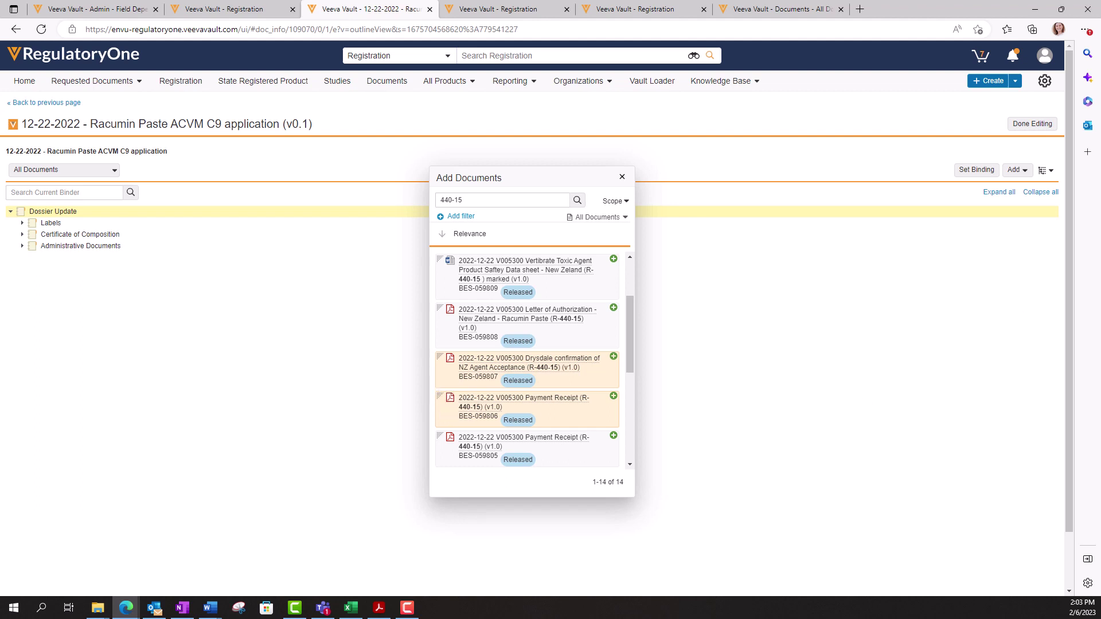
pyautogui.moveTo(440, 435); pyautogui.dragTo(92, 246)
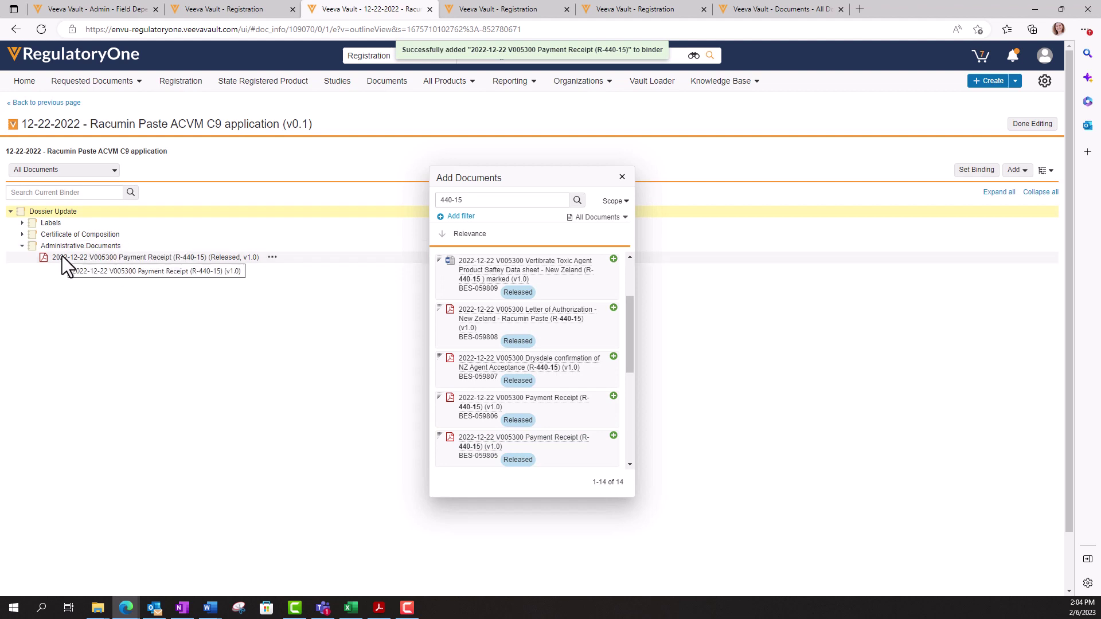
pyautogui.click(40, 212)
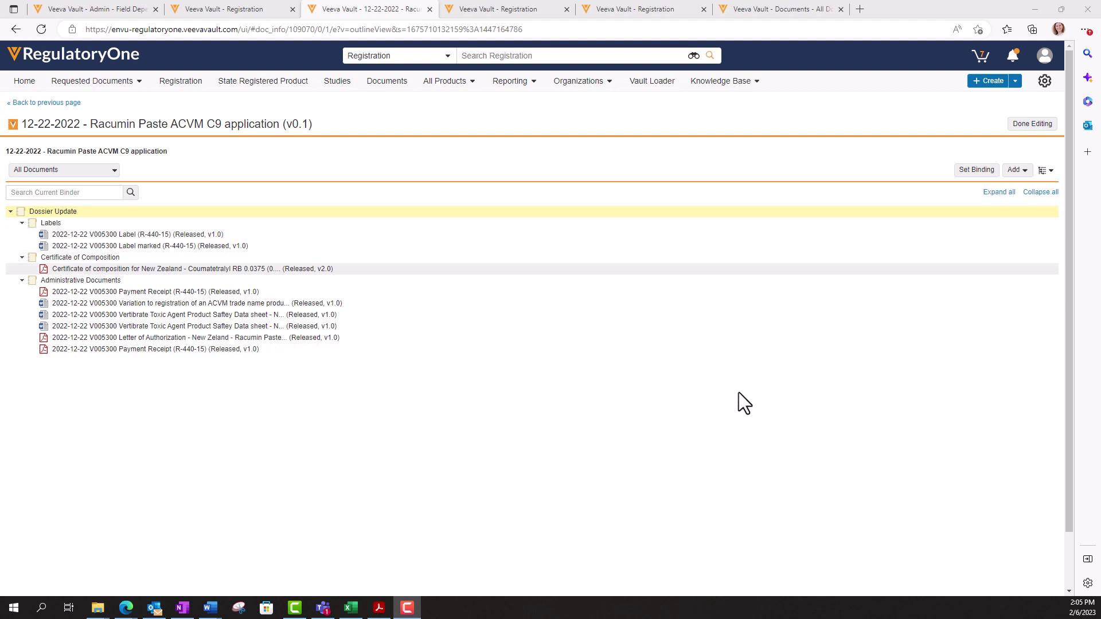
pyautogui.click(1027, 126)
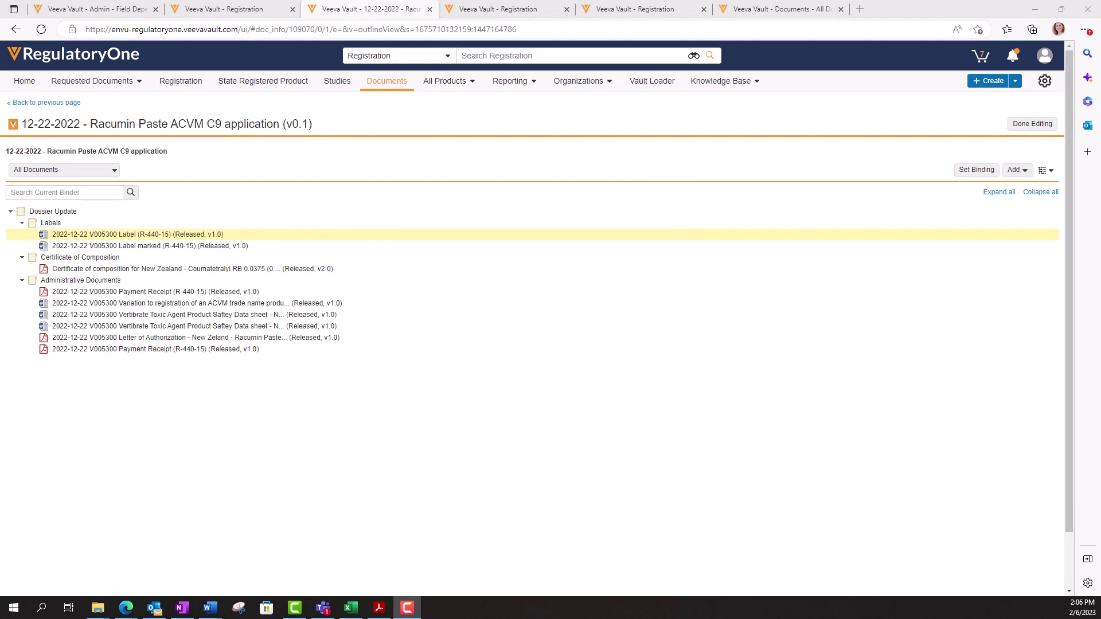
pyautogui.click(972, 175)
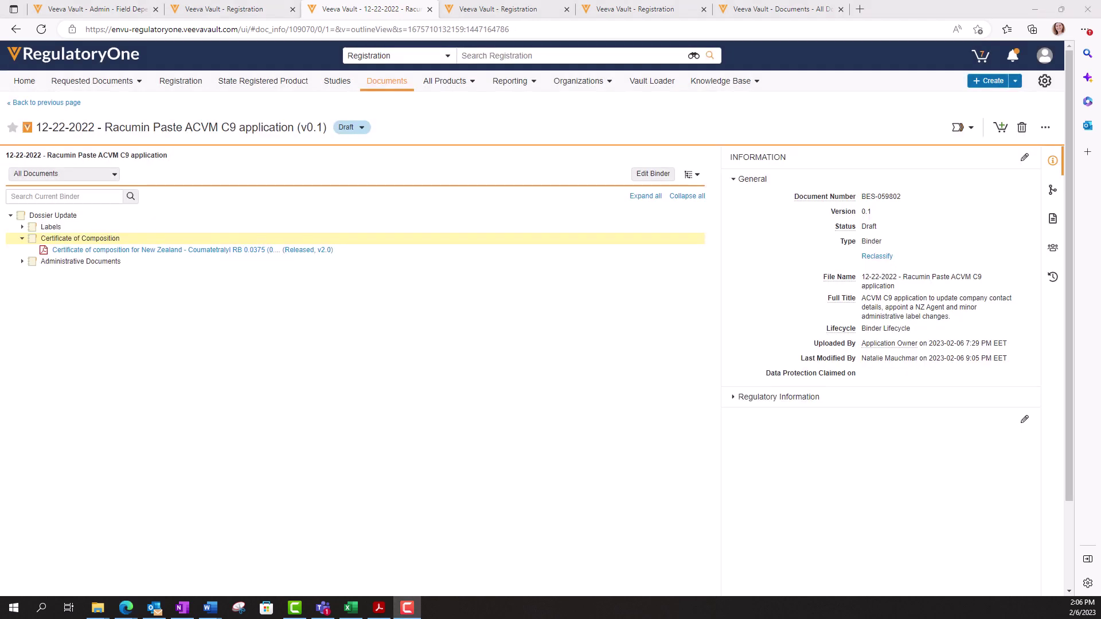
# Collapse and expand all the binder's sections to review the documents filed in each
pyautogui.click(637, 197)
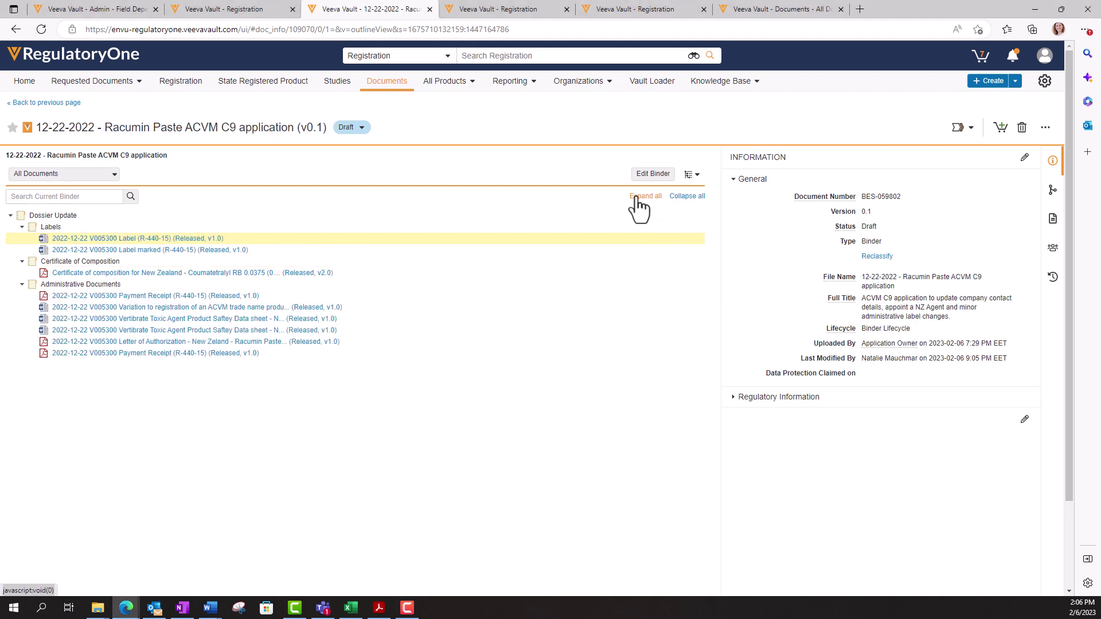
pyautogui.click(699, 198)
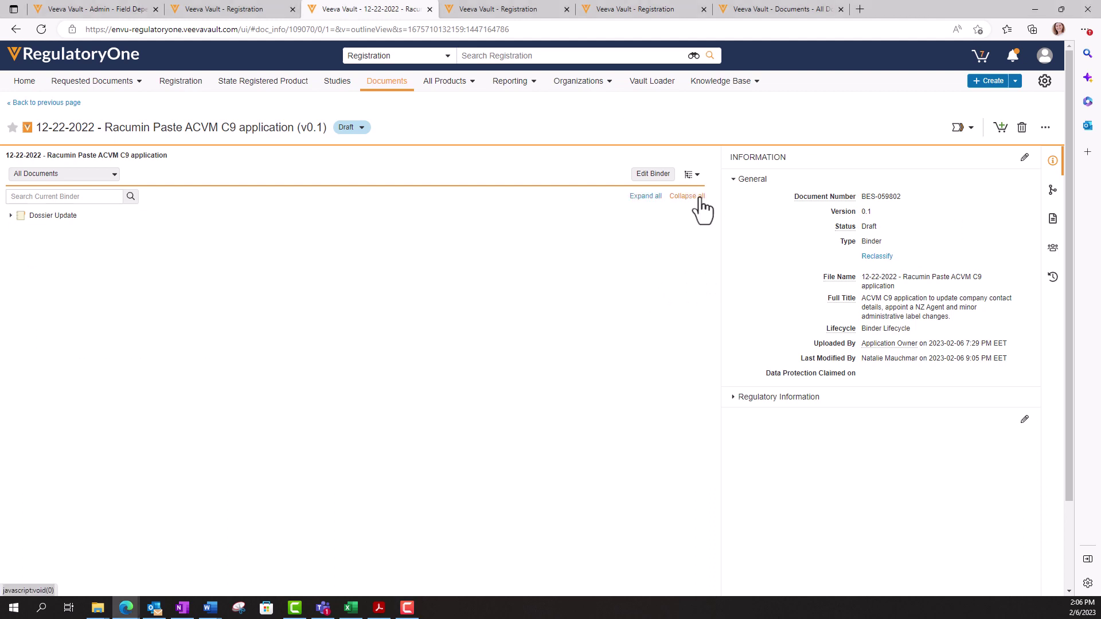
pyautogui.click(646, 198)
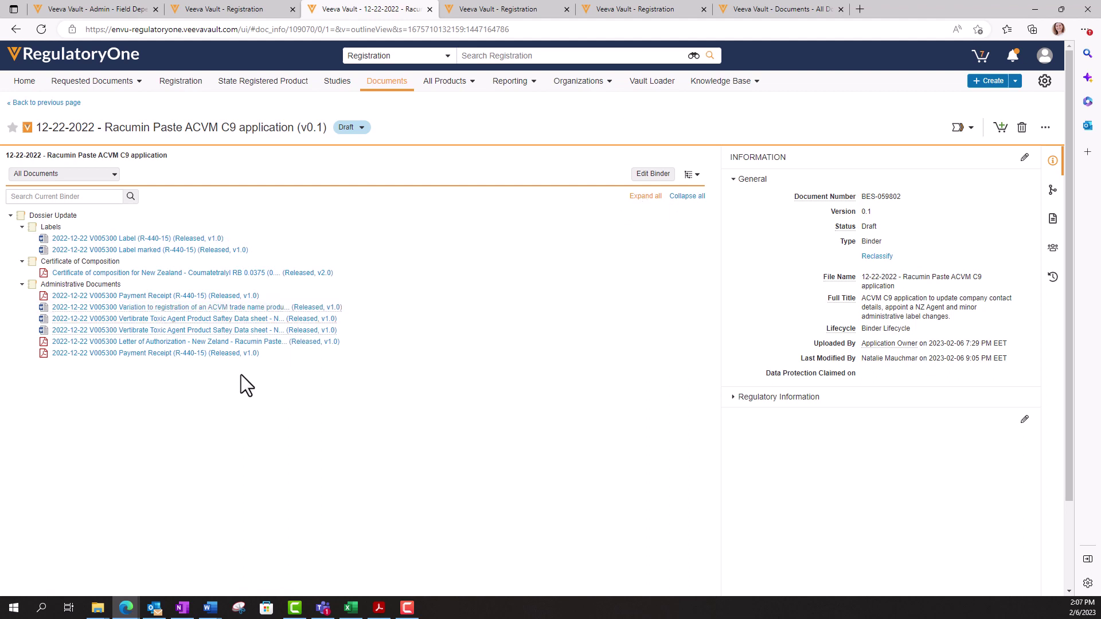
# Try to change the Racumin Paste binder's status to Submitted
pyautogui.click(360, 130)
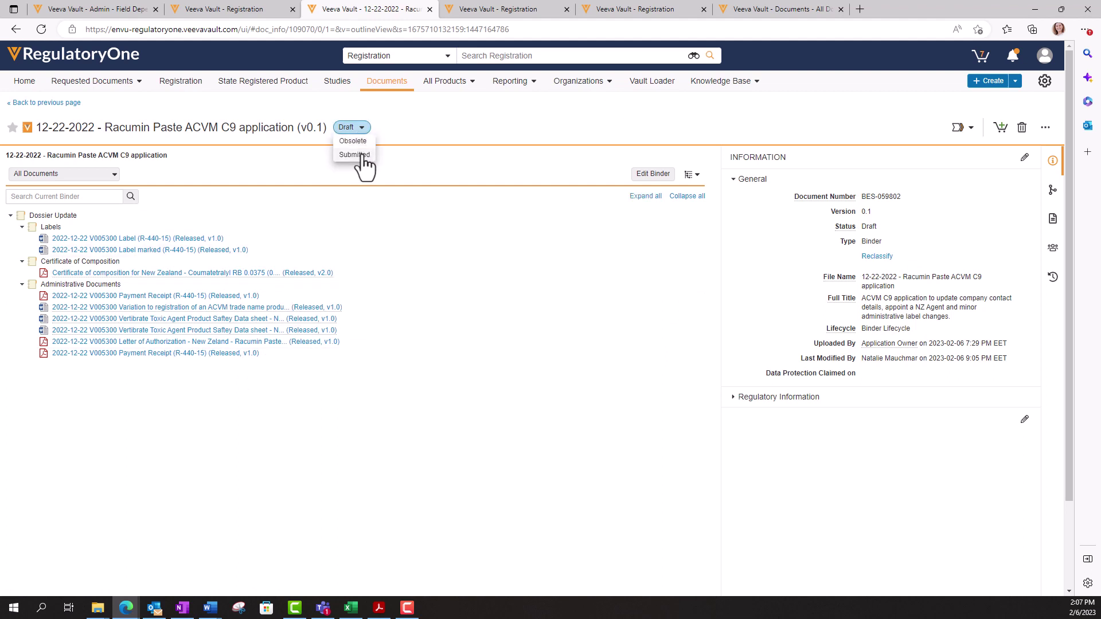
pyautogui.click(363, 156)
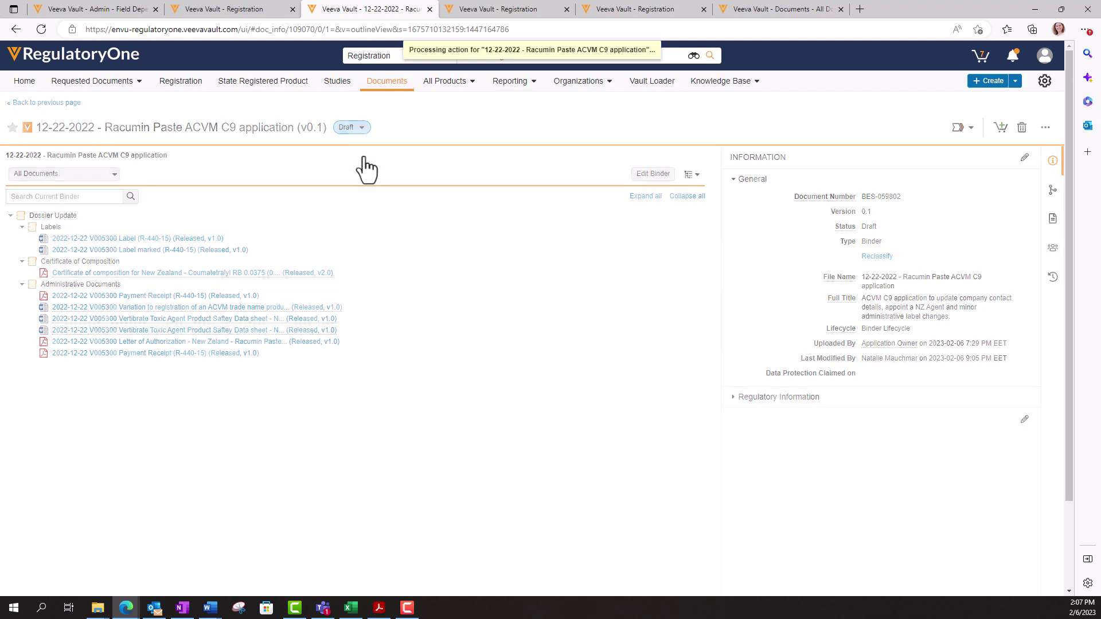
pyautogui.click(651, 354)
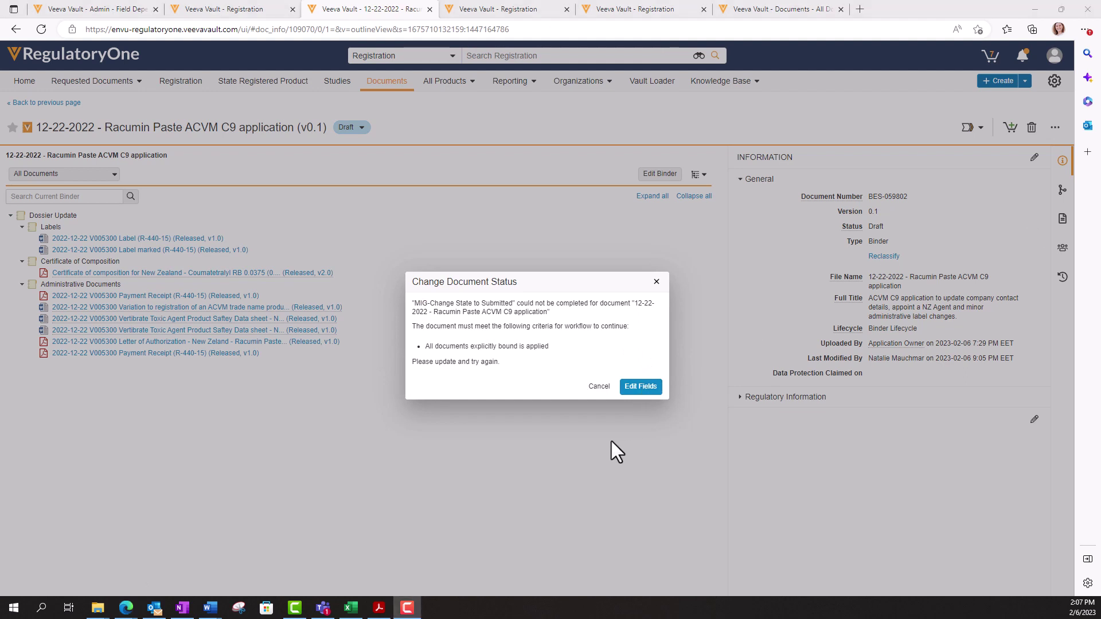
pyautogui.click(645, 392)
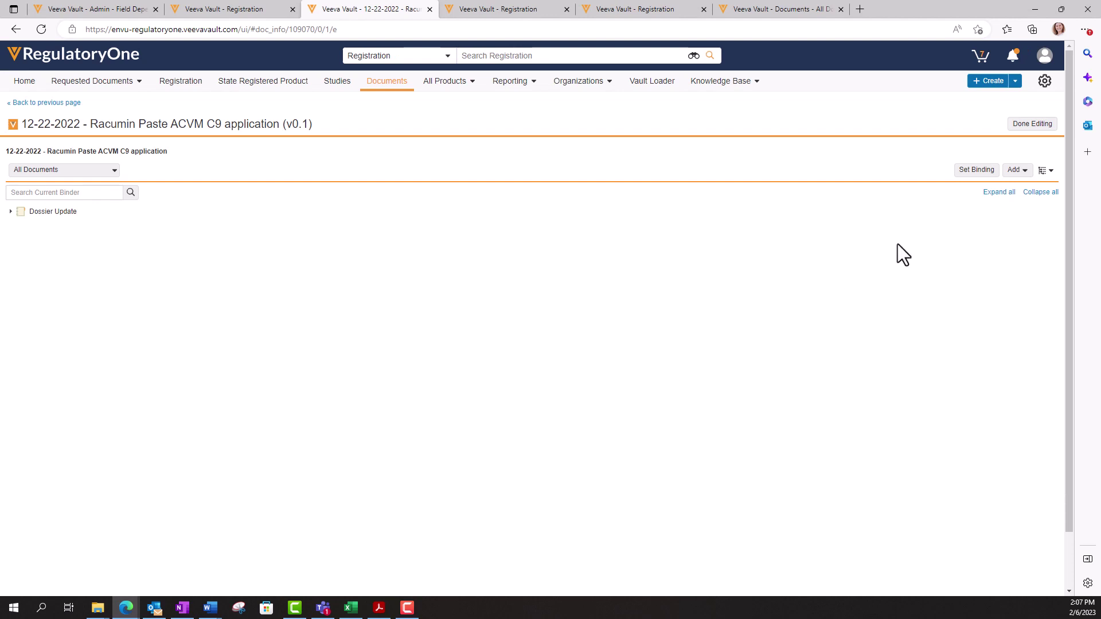
# Bind the binder's documents to their Latest Steady State Version and finish editing the binder
pyautogui.click(976, 173)
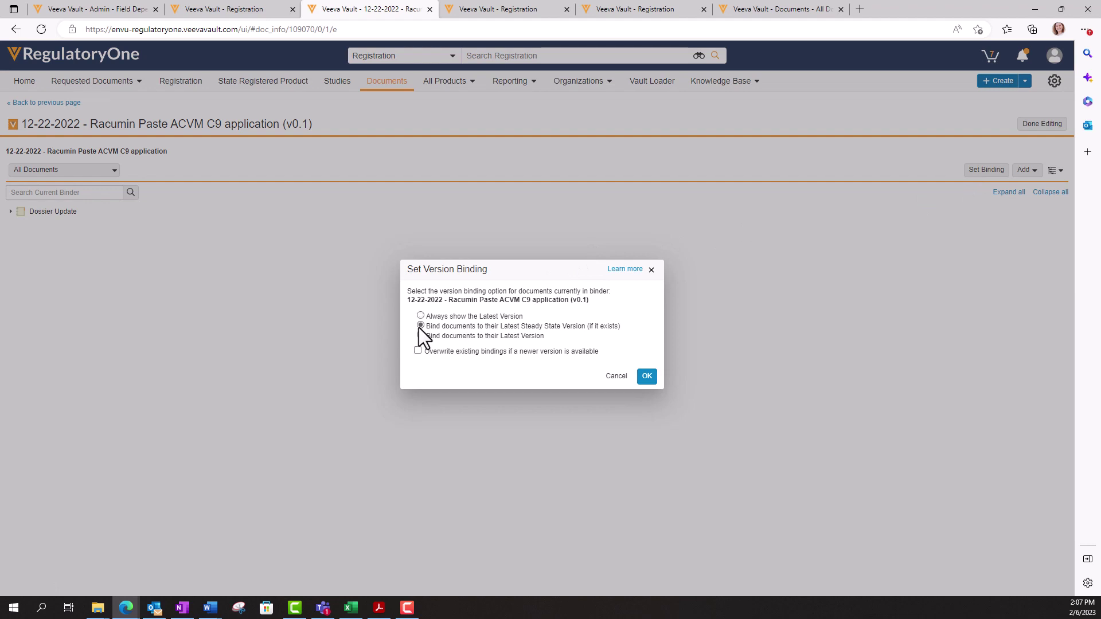
pyautogui.click(648, 377)
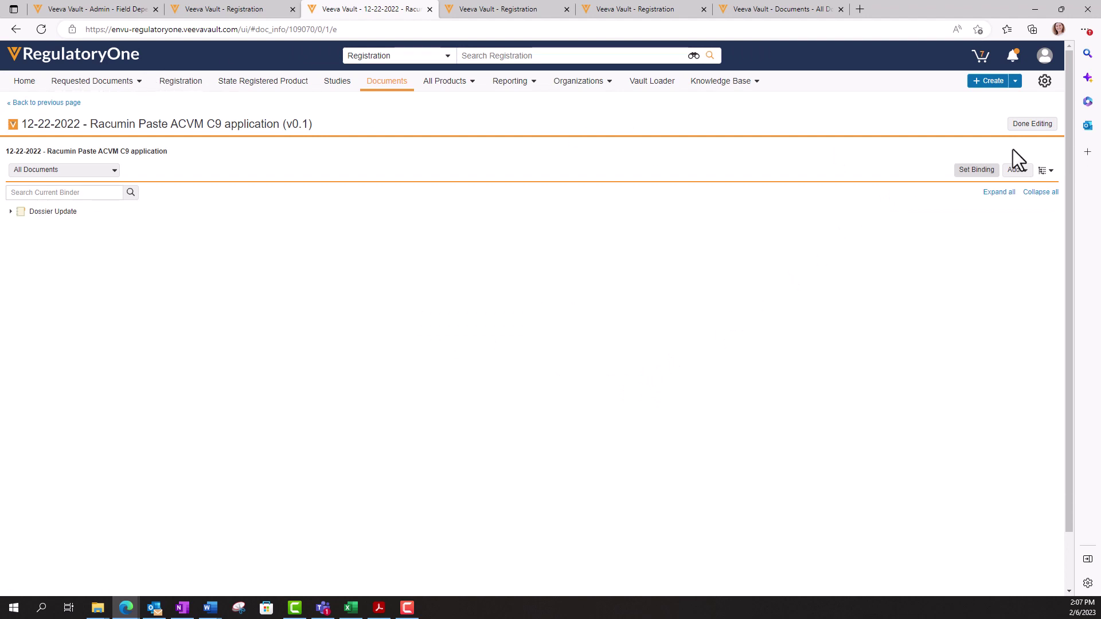
pyautogui.click(1022, 126)
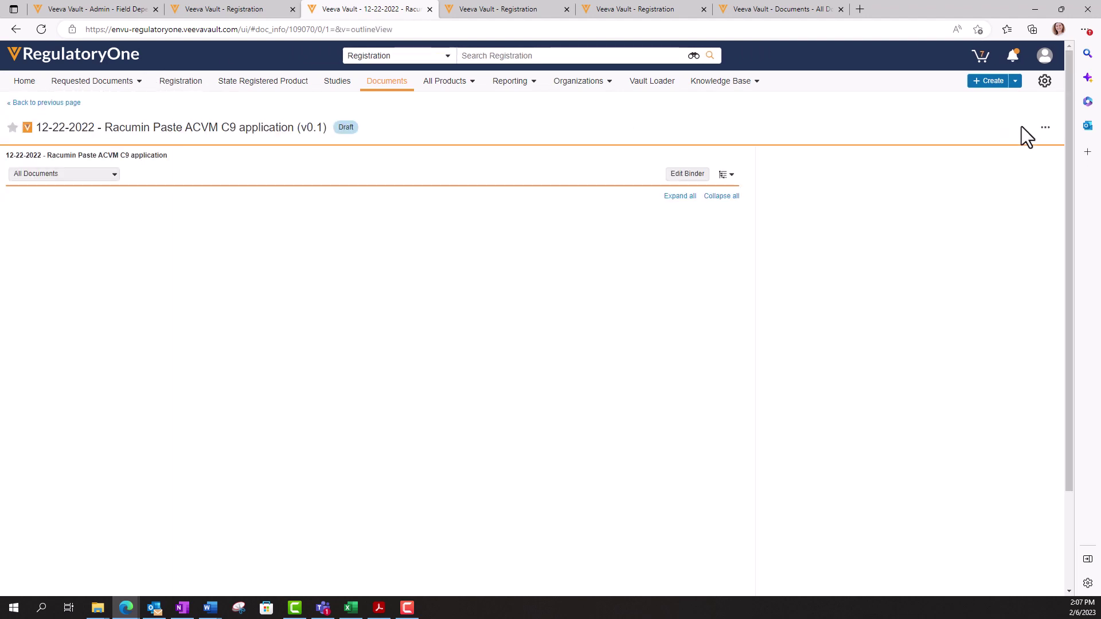
# Change the status of the Racumin Paste ACVM C9 application binder from Draft to Submitted
pyautogui.click(348, 129)
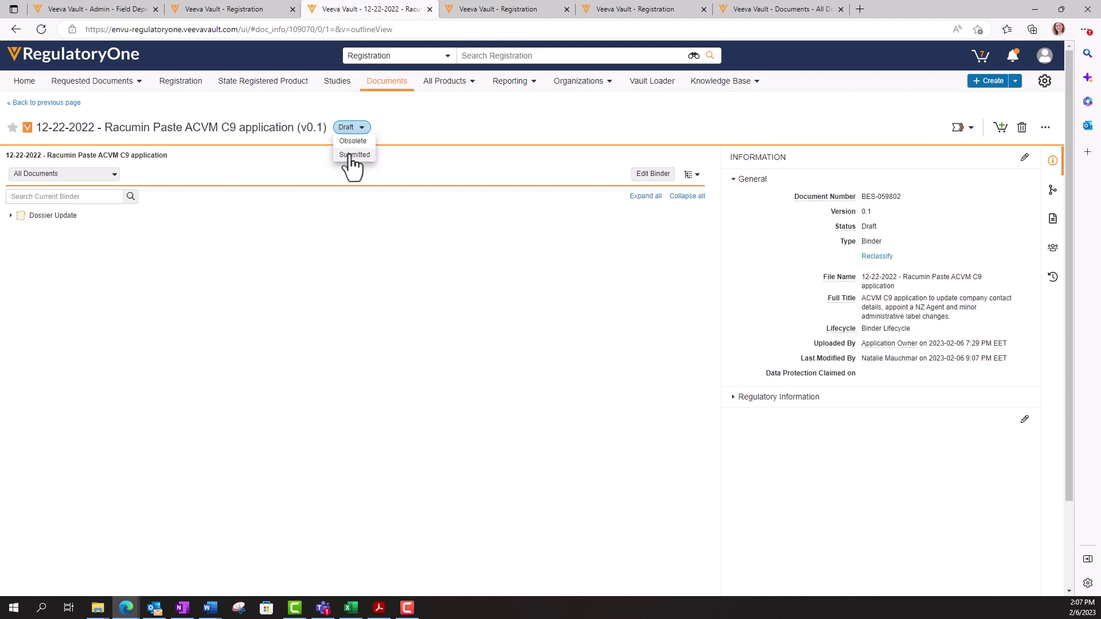
pyautogui.click(352, 155)
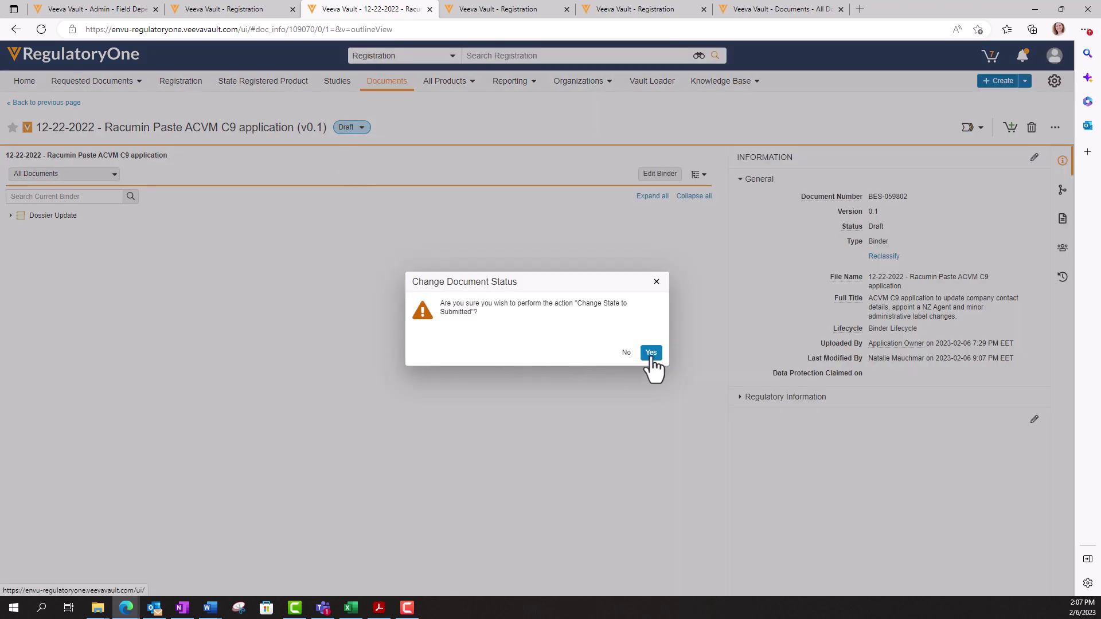
pyautogui.click(651, 353)
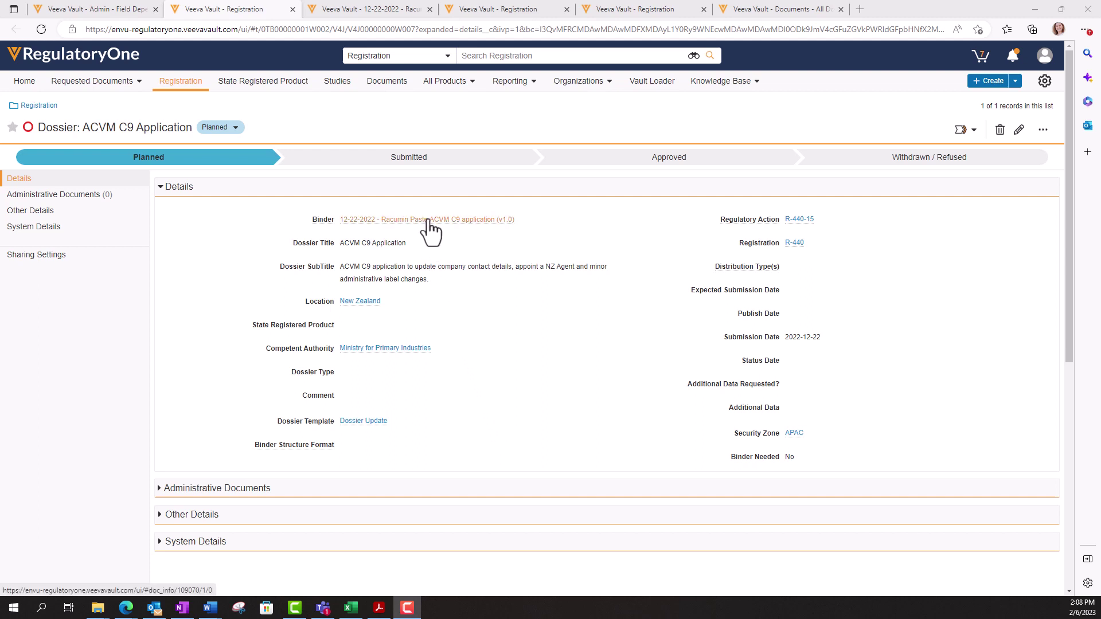
# Check the linked binder's status from the ACVM C9 Application dossier record and change the dossier's state to Submitted
pyautogui.moveTo(429, 230)
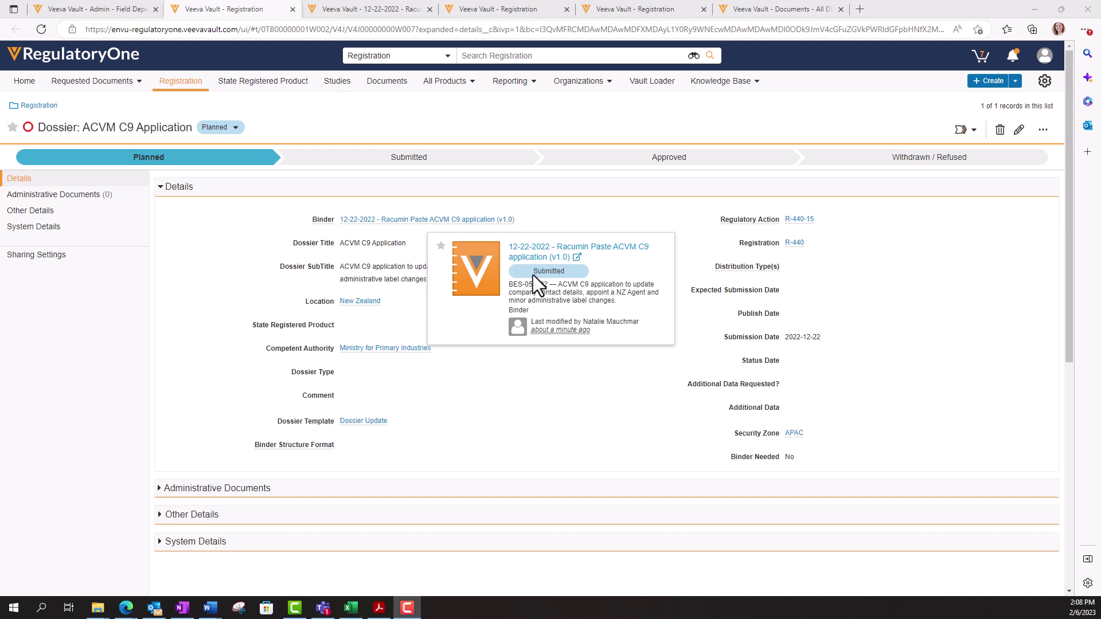
pyautogui.click(231, 128)
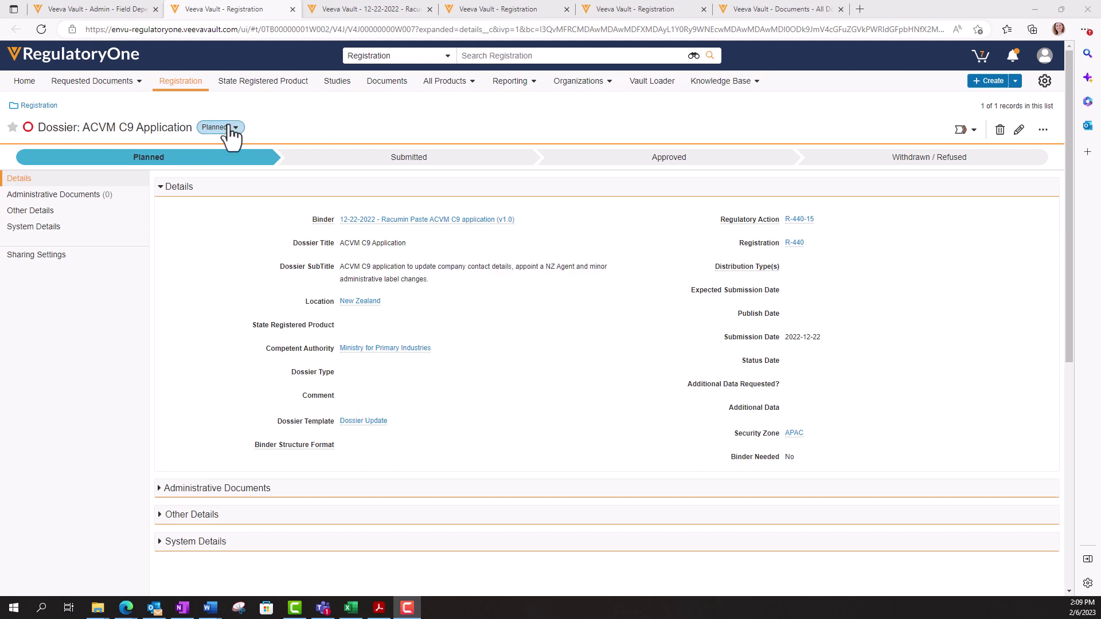
pyautogui.click(223, 156)
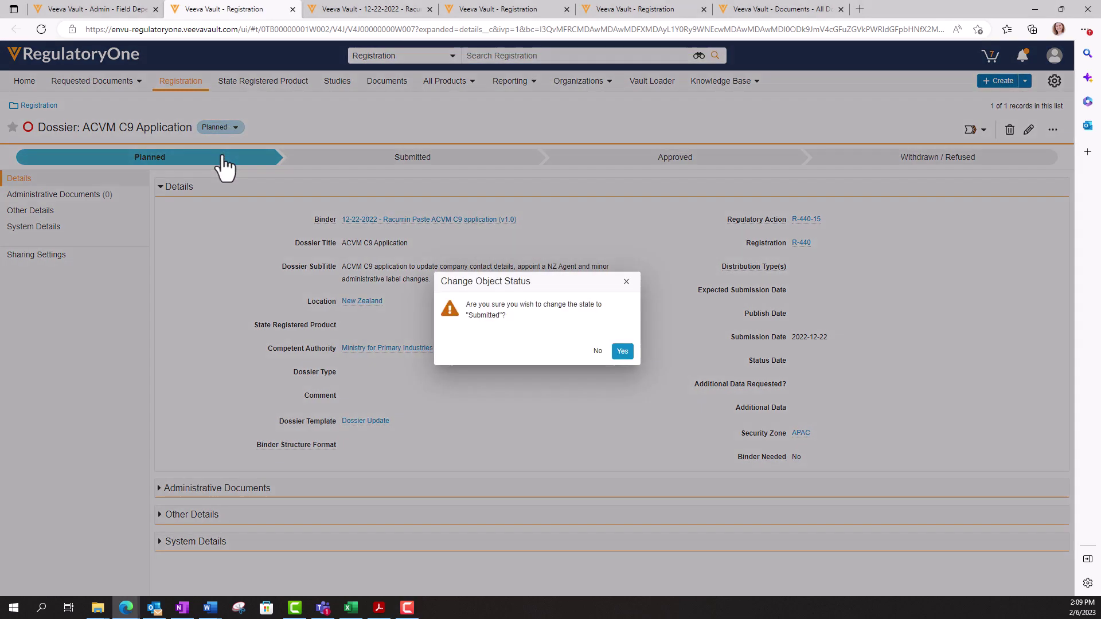
pyautogui.click(621, 351)
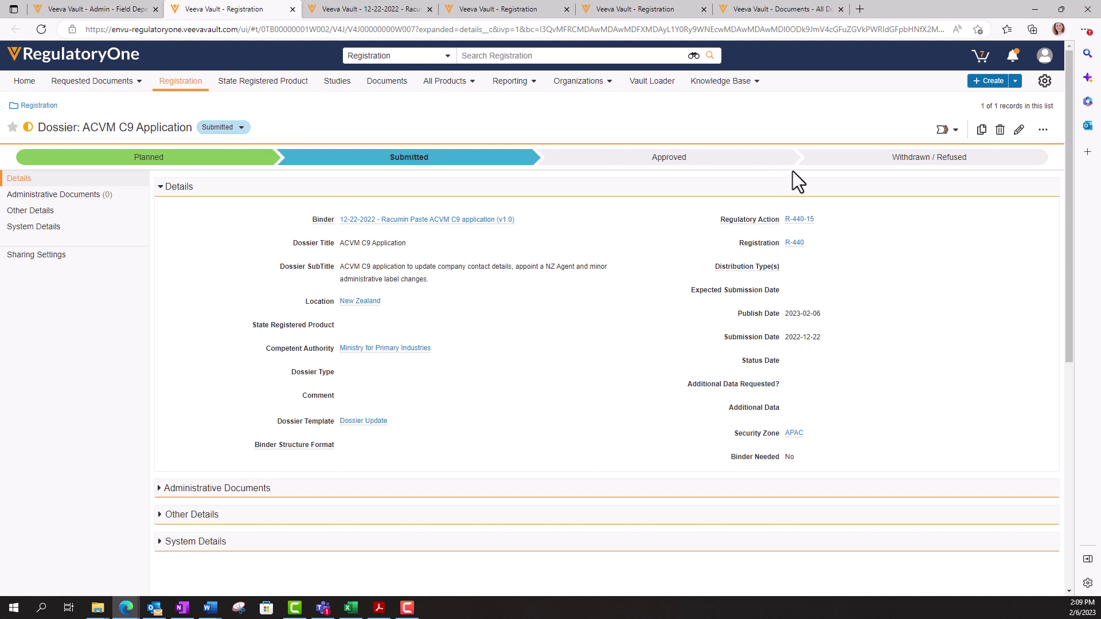
# Start the Change State to Submitted workflow on regulatory action R-440-15 with expected approval date 2023-02-06
pyautogui.click(801, 221)
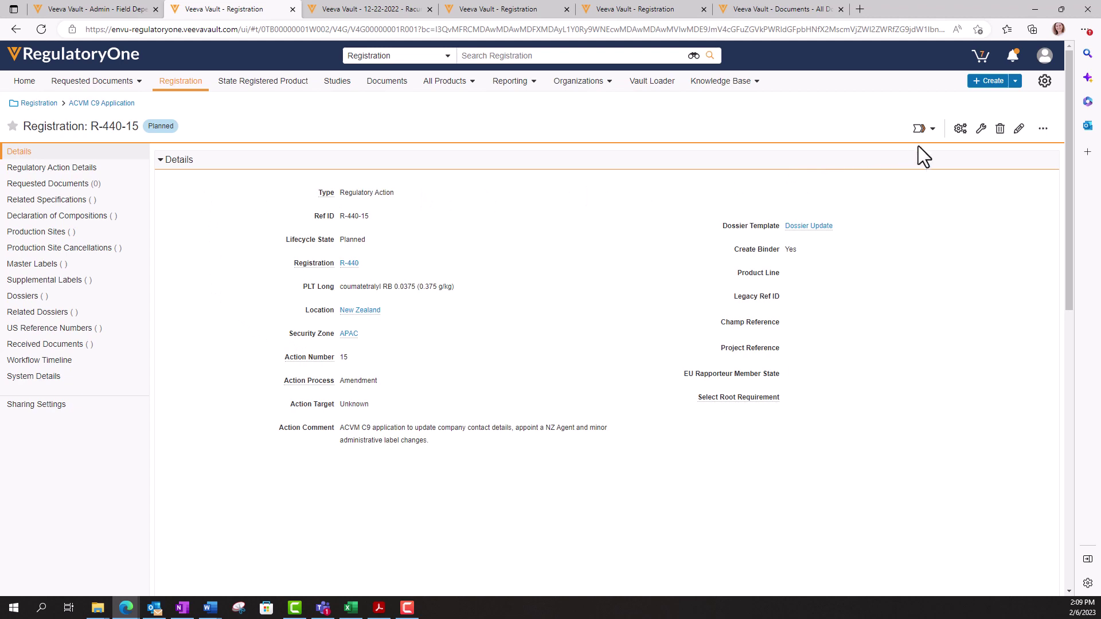
pyautogui.click(932, 129)
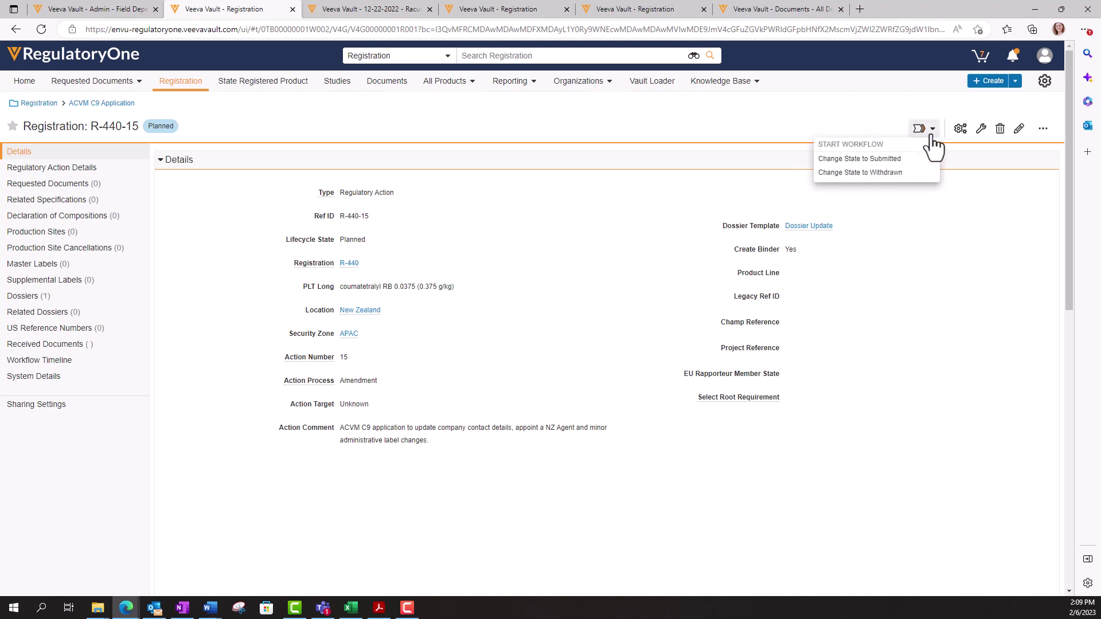
pyautogui.click(883, 160)
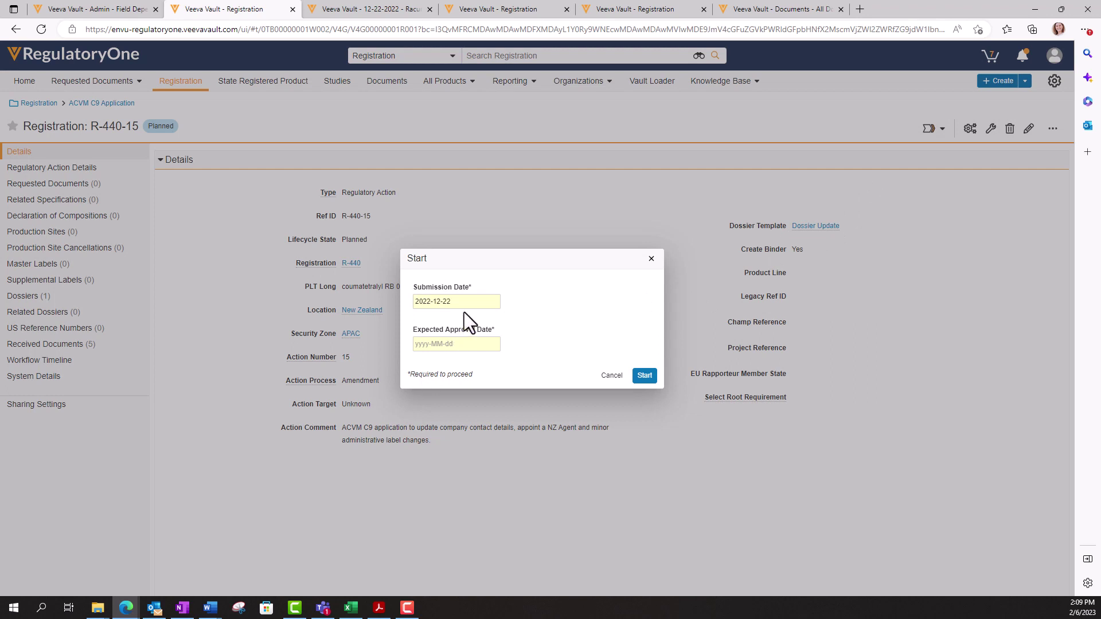
pyautogui.click(471, 344)
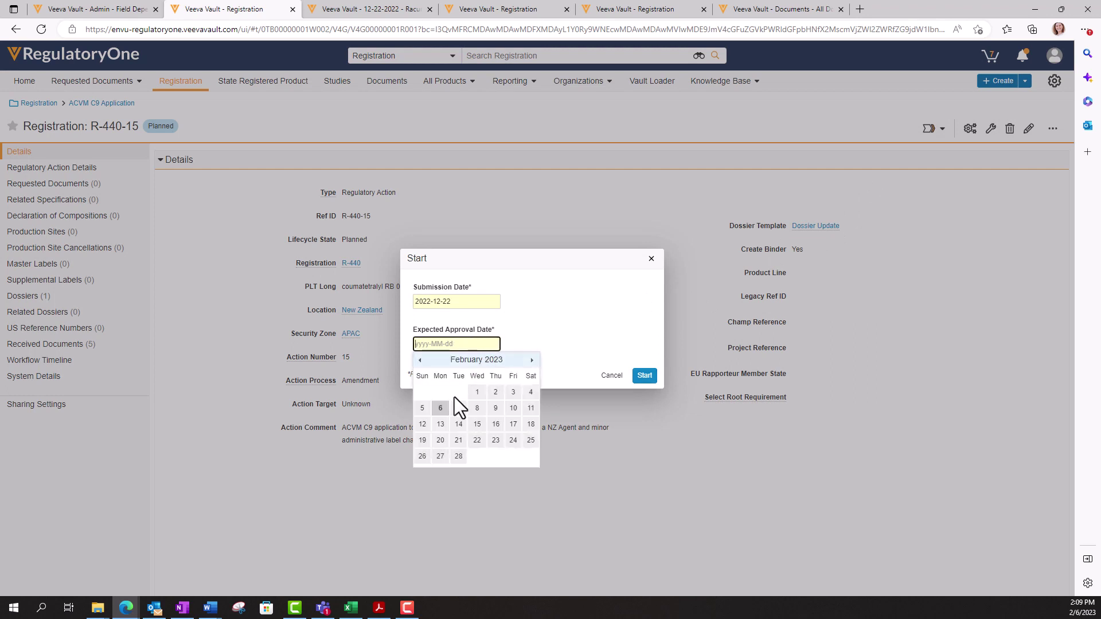
pyautogui.click(440, 408)
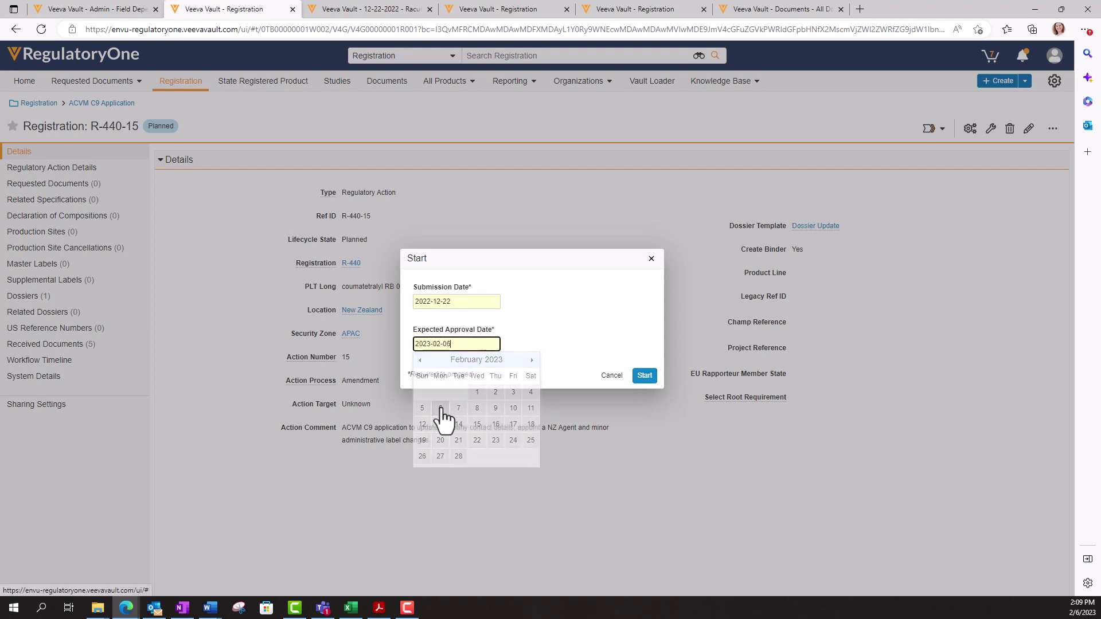
pyautogui.click(641, 377)
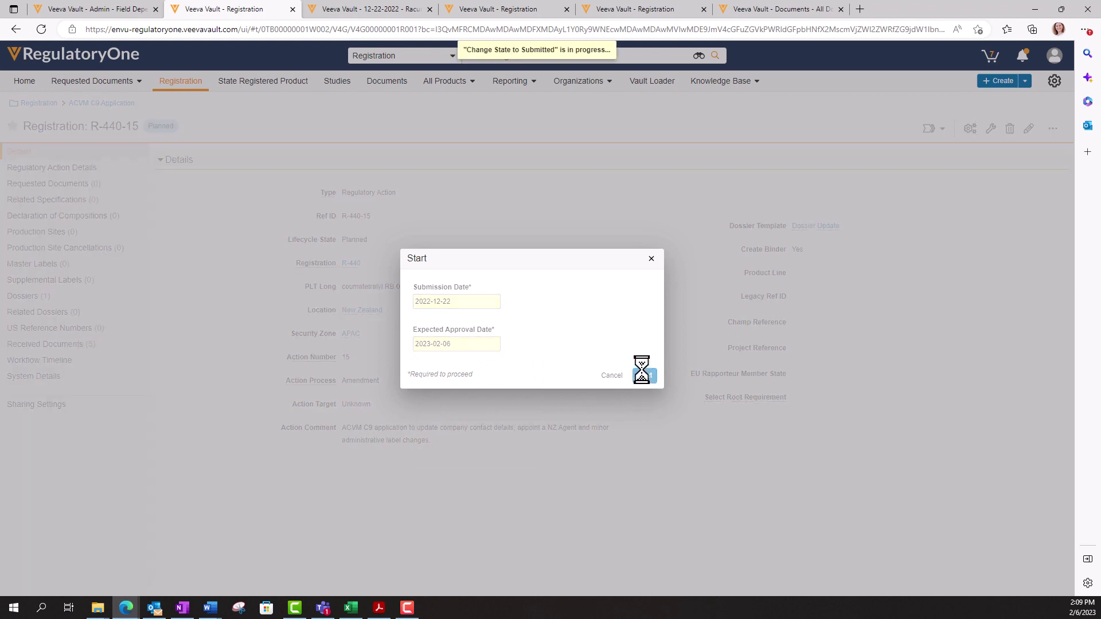